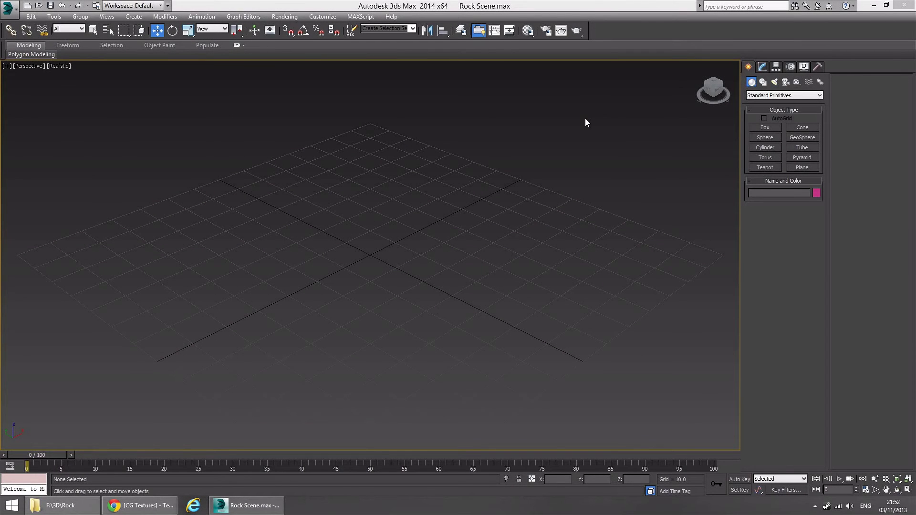
Step: View the finished rock render in the rendered frame window and close it
click(561, 30)
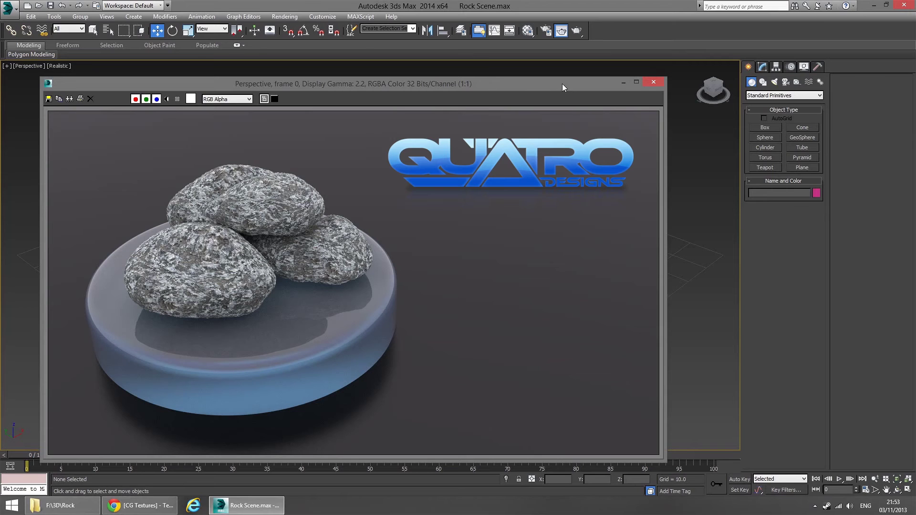
click(655, 84)
Step: Create a cube about 44 units per side with 10 segments in each direction near the grid centre, and display its edged faces
alt+middle_drag(451, 248, 465, 252)
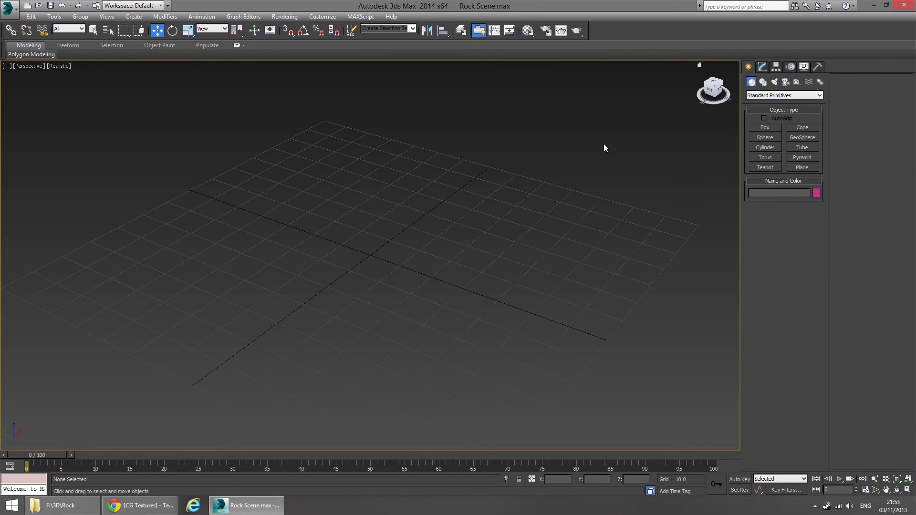
alt+middle_drag(604, 144, 511, 203)
click(755, 130)
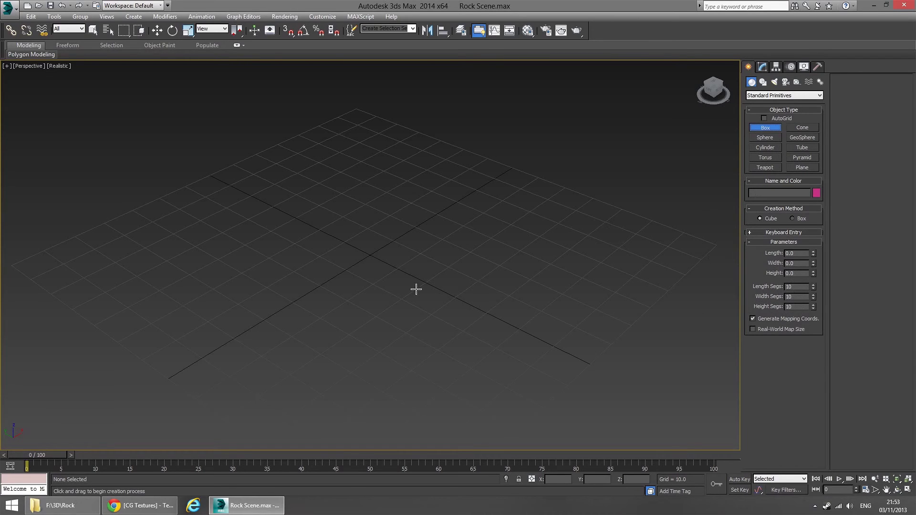
drag(377, 264, 411, 303)
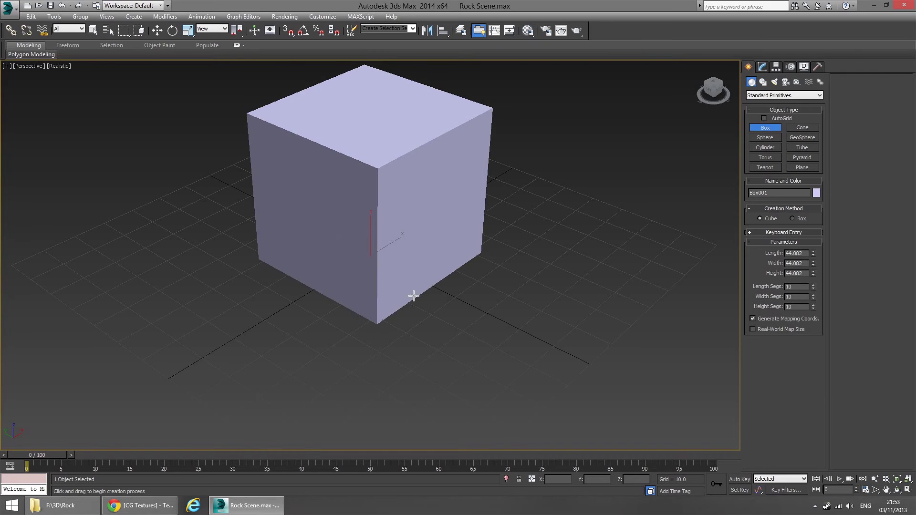
key(F4)
middle_drag(436, 233, 434, 281)
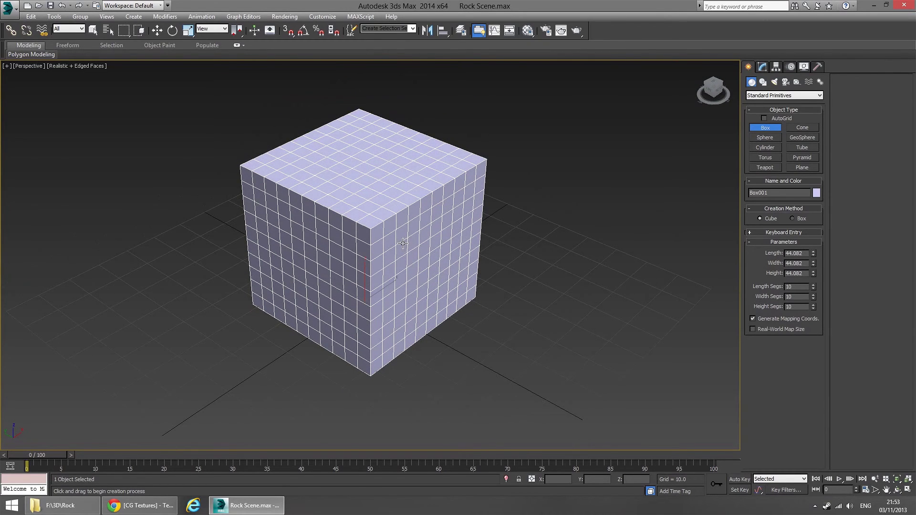
alt+middle_drag(406, 245, 407, 270)
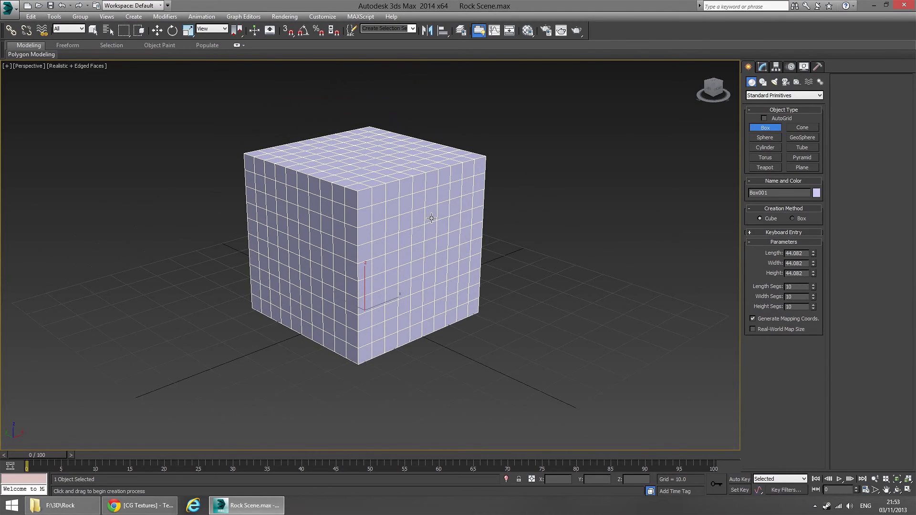
alt+middle_drag(432, 219, 403, 256)
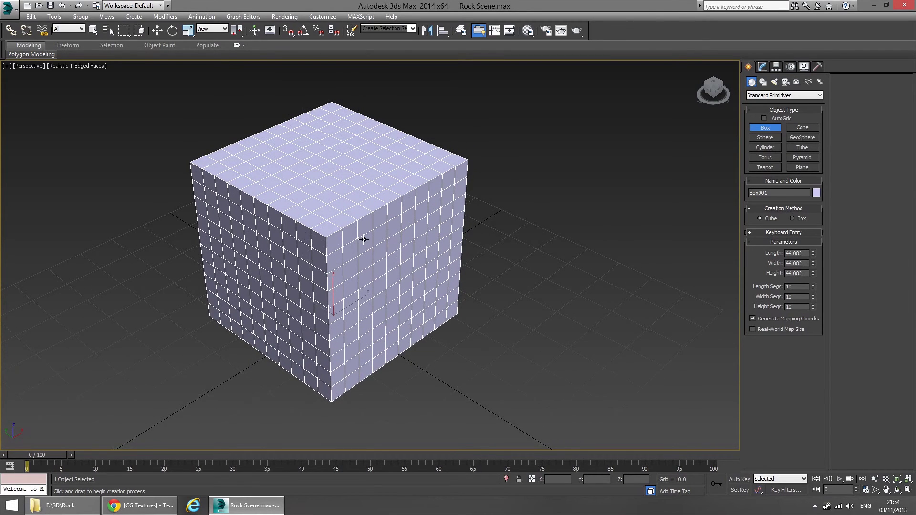
alt+middle_drag(421, 240, 406, 240)
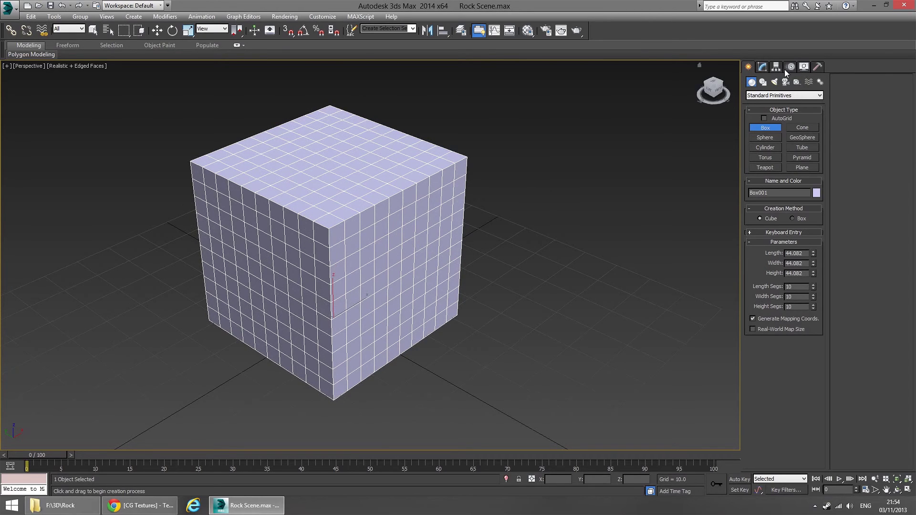
Step: Apply a Spherify modifier to the box
click(762, 66)
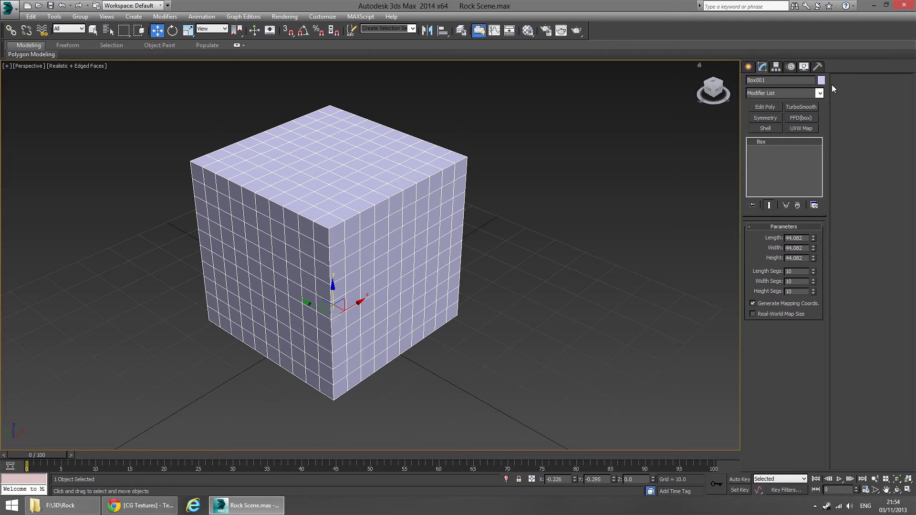
click(819, 93)
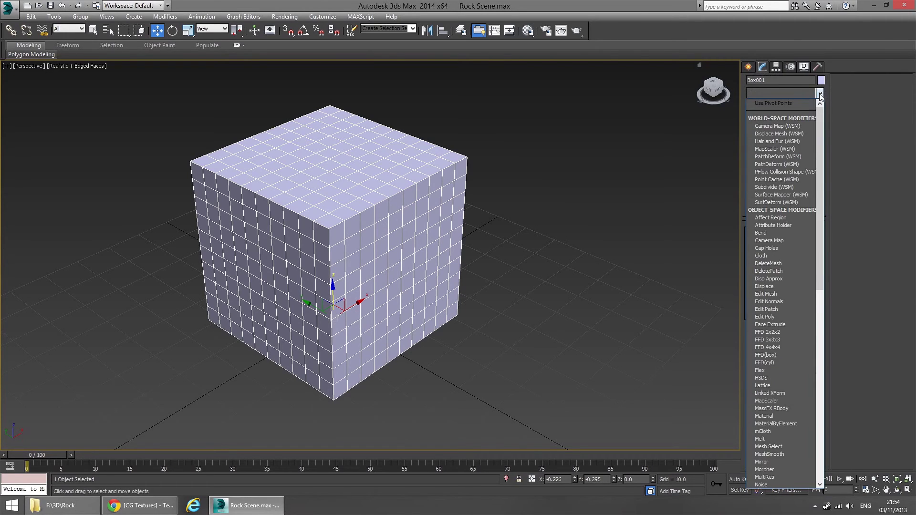
text(sph)
key(Return)
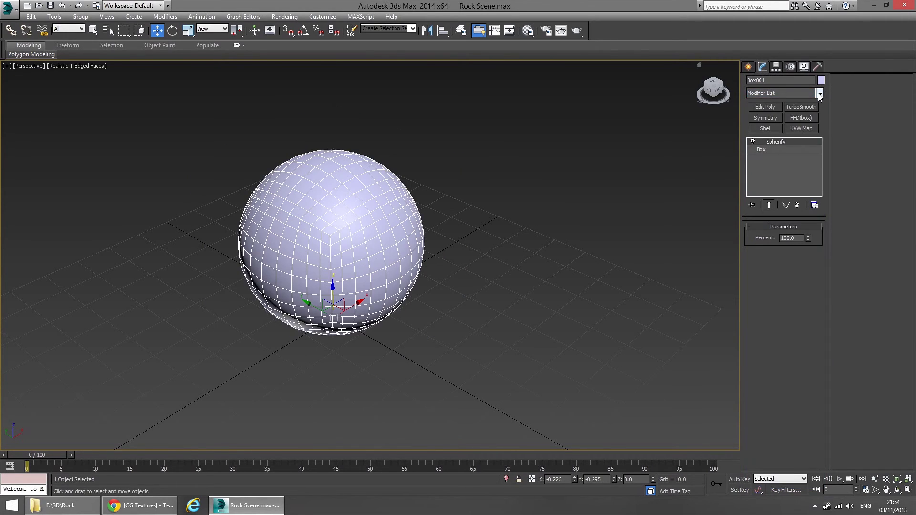
Step: Examine the spherified box's mesh layout from several angles, and check its surface shading with edged faces hidden
alt+middle_drag(450, 274, 446, 262)
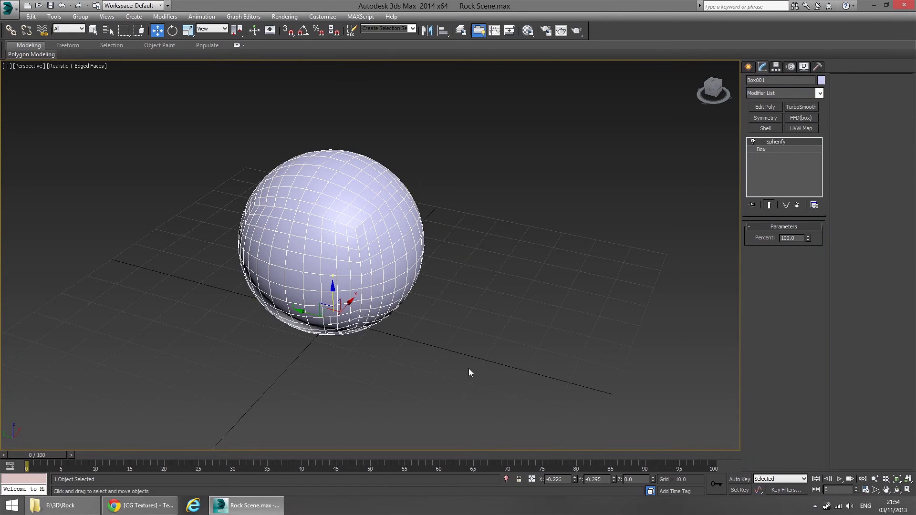
alt+middle_drag(427, 231, 428, 193)
alt+middle_drag(444, 244, 445, 253)
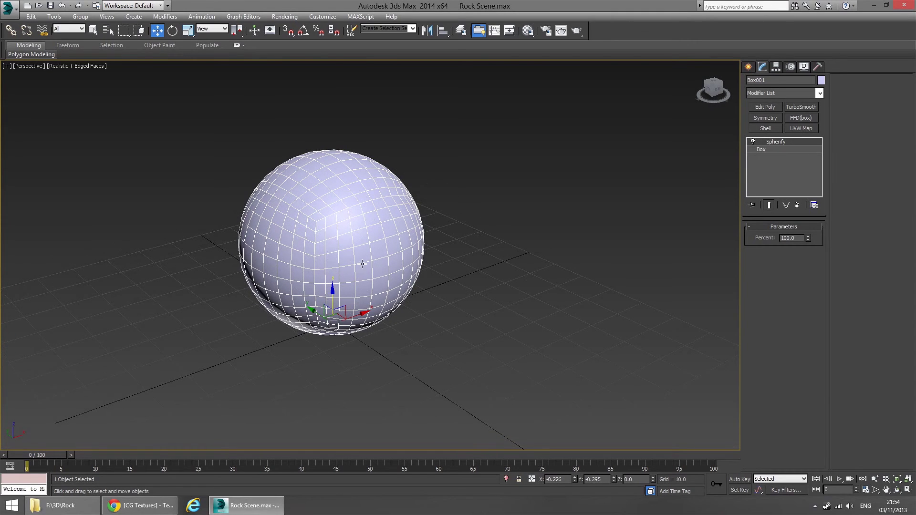
alt+middle_drag(342, 201, 343, 278)
alt+middle_drag(361, 233, 353, 239)
alt+middle_drag(297, 228, 327, 270)
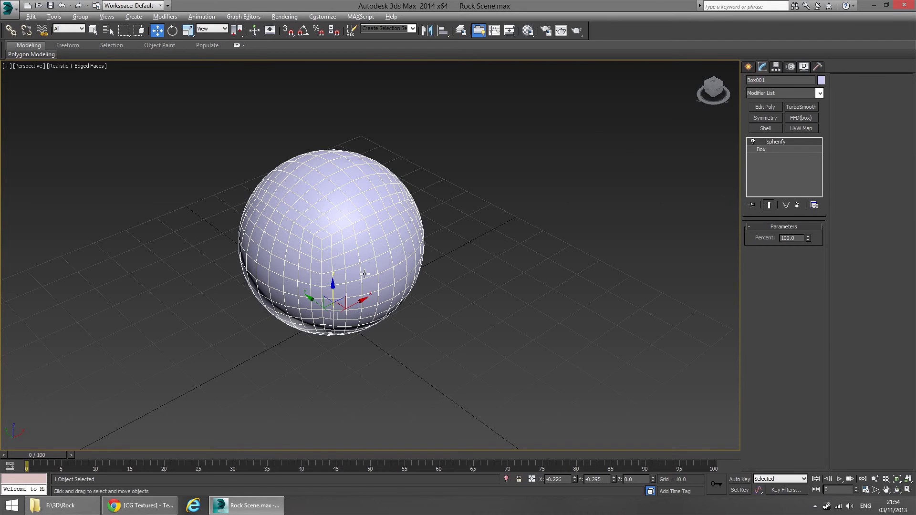
alt+middle_drag(365, 274, 366, 271)
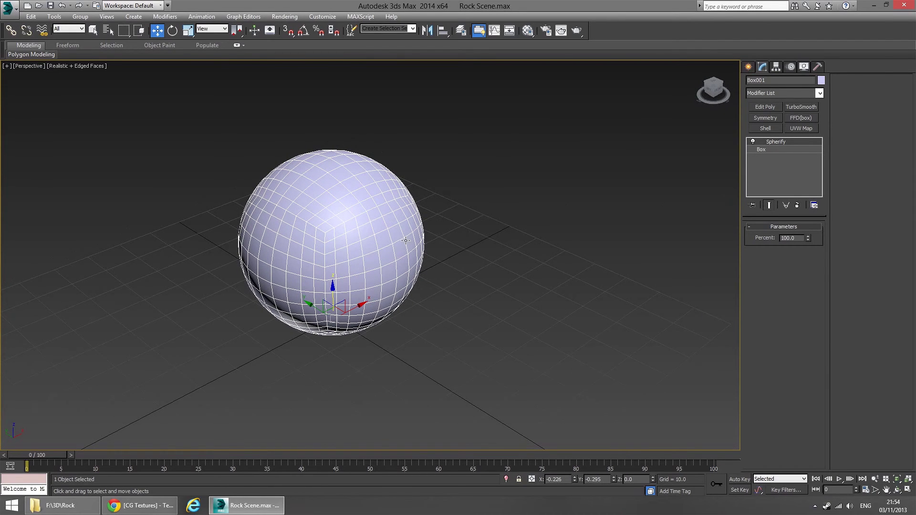
key(F4)
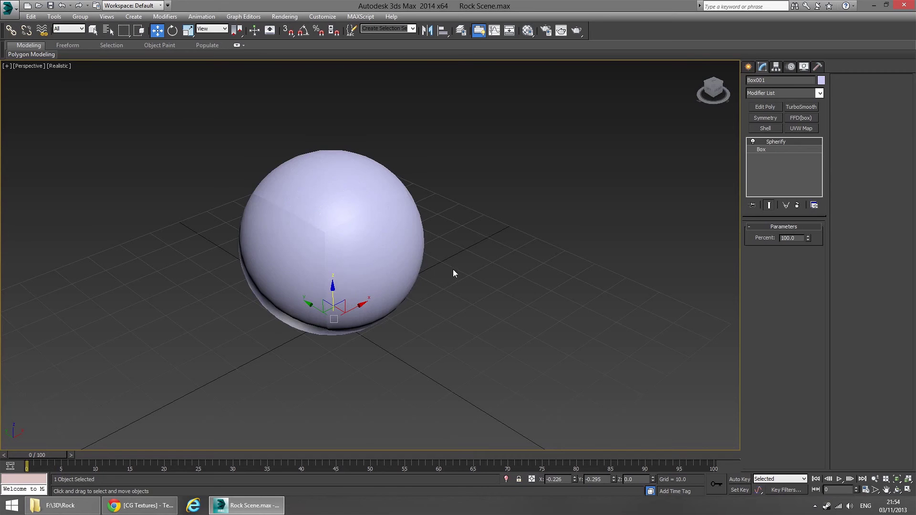
alt+middle_drag(362, 258, 366, 285)
alt+middle_drag(399, 316, 373, 309)
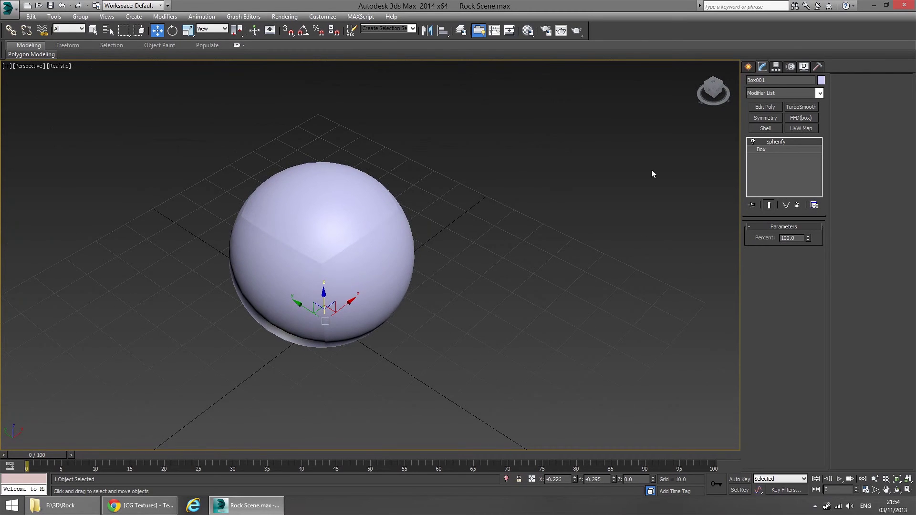
Step: Add an Edit Poly modifier to the sphere, auto smooth all its polygons at 45.0, and deselect the object
click(759, 107)
click(793, 301)
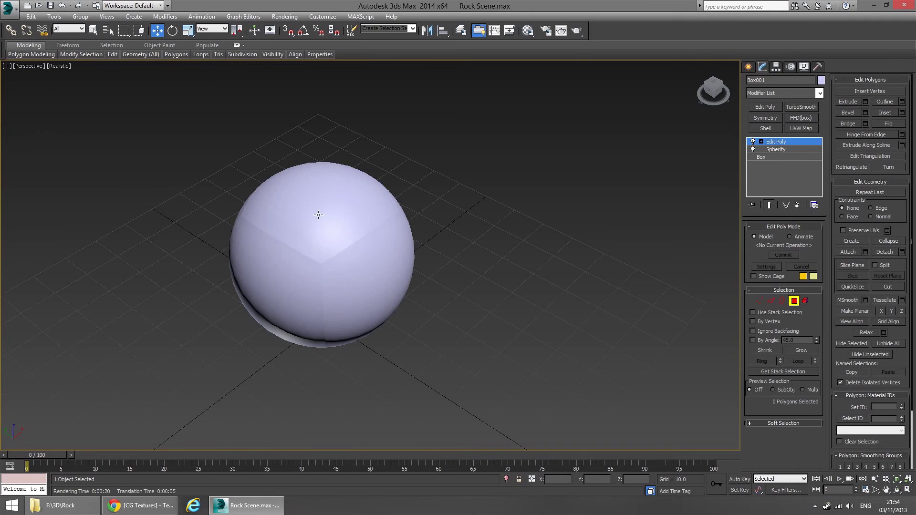
key(ctrl+a)
drag(843, 413, 873, 344)
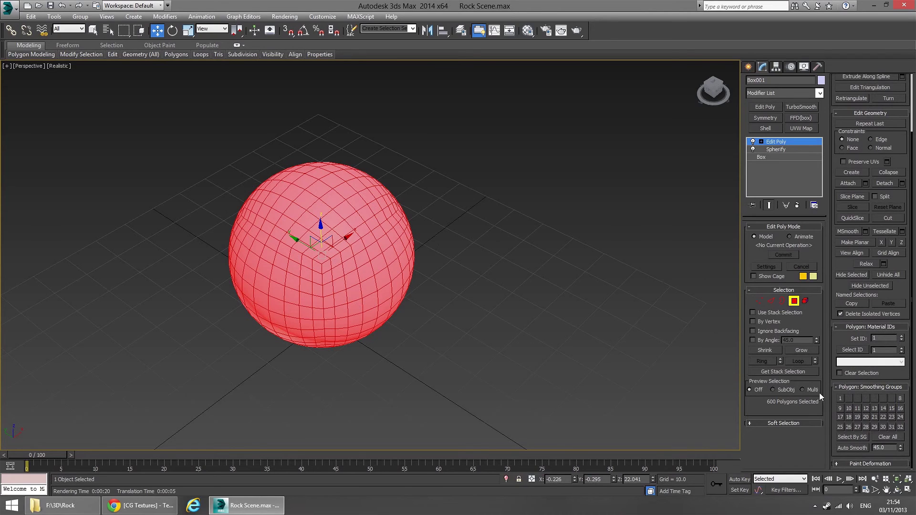
click(843, 447)
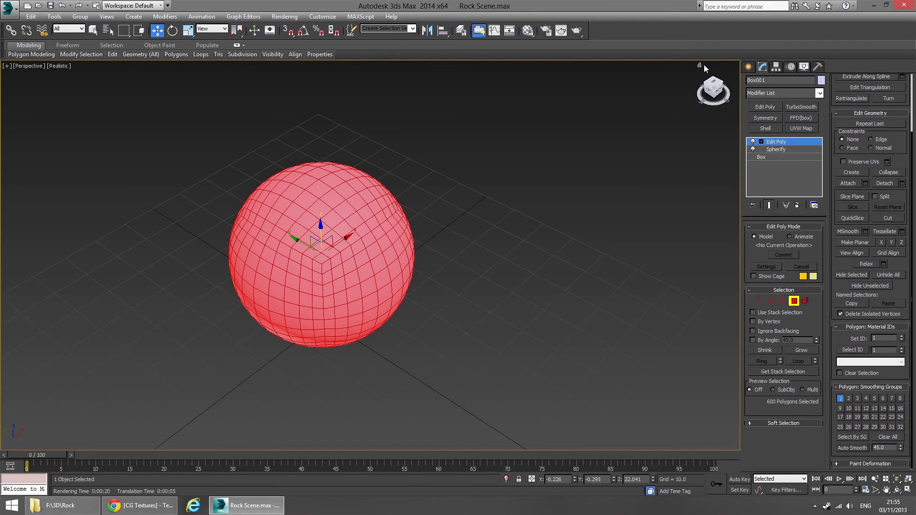
click(748, 67)
click(553, 187)
alt+middle_drag(553, 187, 511, 268)
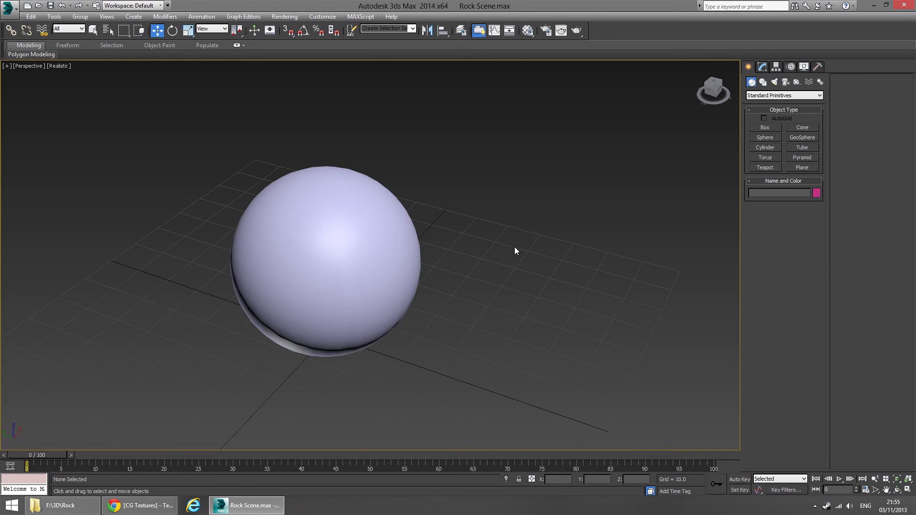
Step: Review the stone surface in the reference render and minimize the render window
click(561, 33)
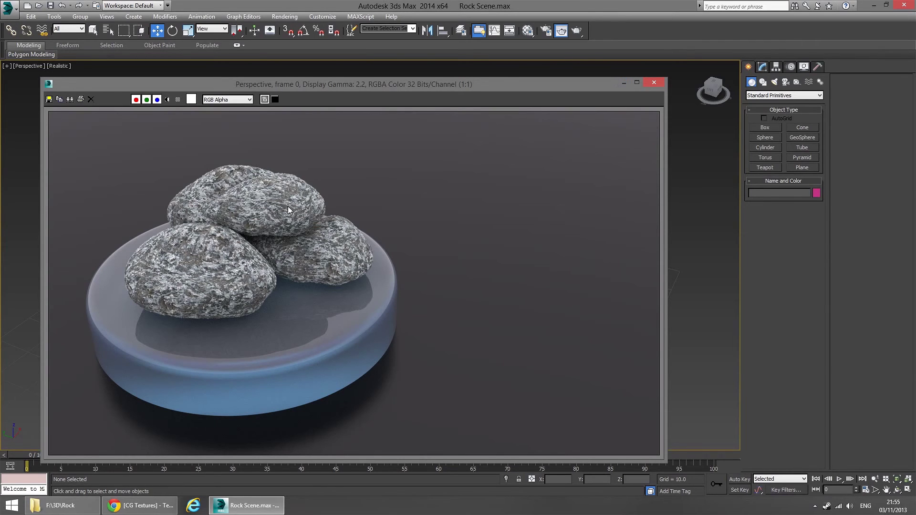
click(624, 82)
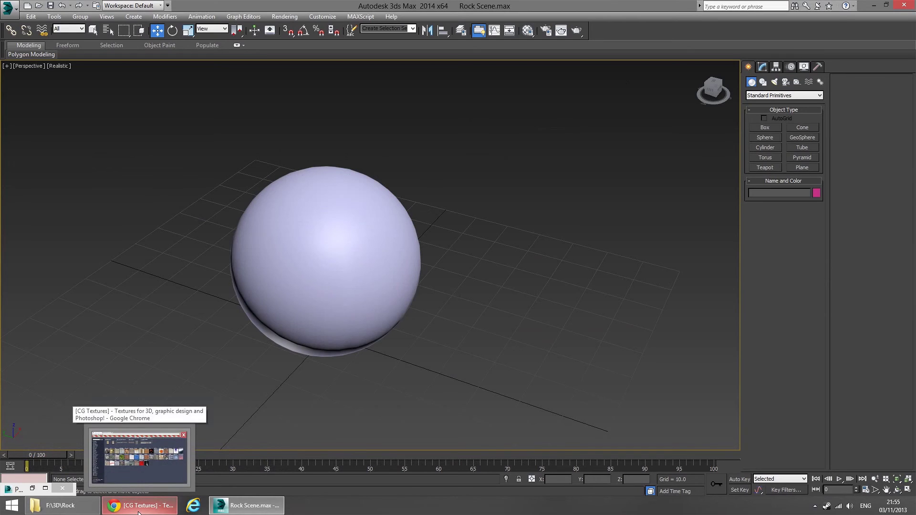
Step: Switch to CG Textures in Chrome and browse the textures in the Smooth subcategory of Rock
click(139, 458)
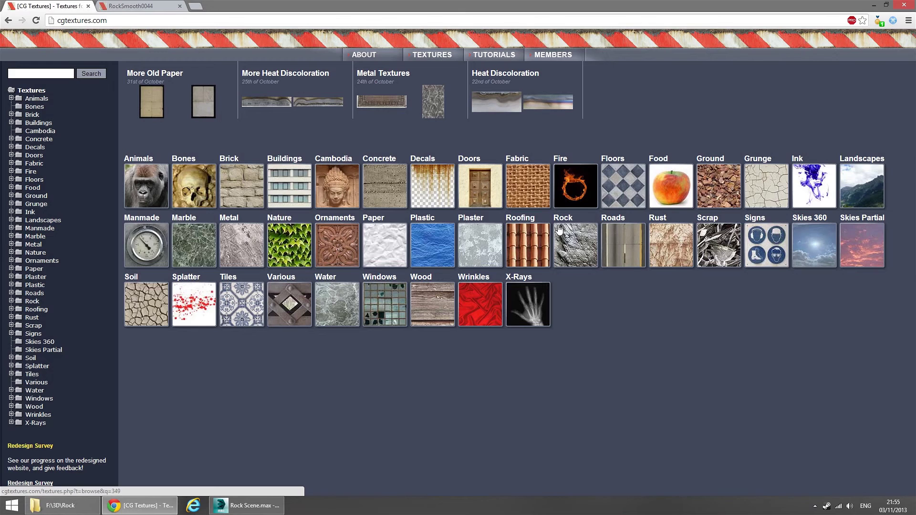
click(580, 245)
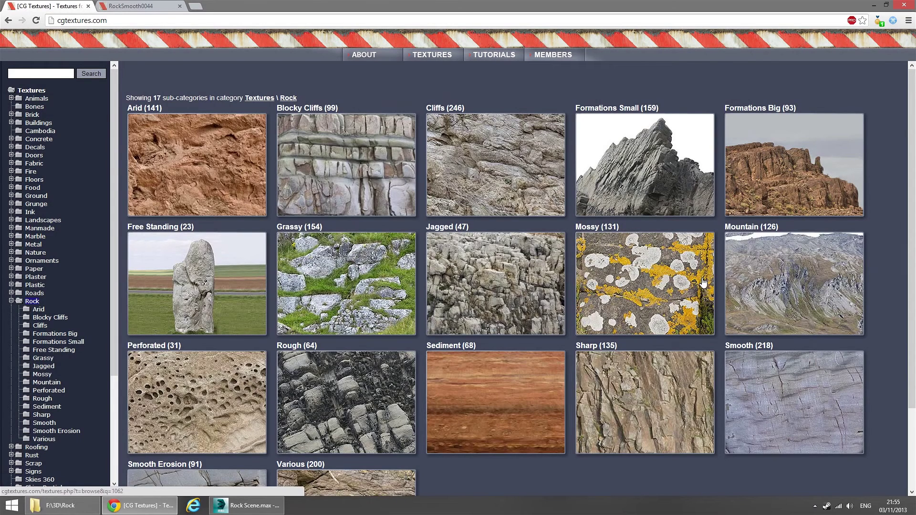
click(757, 384)
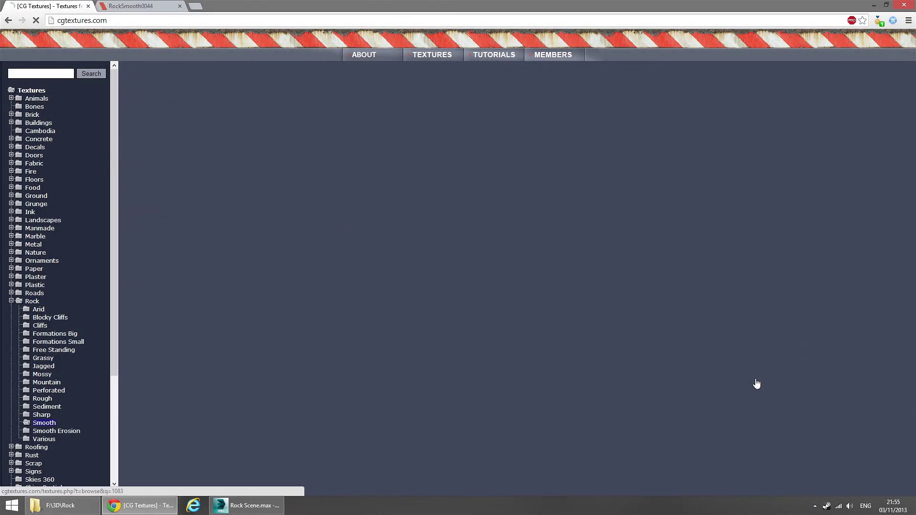
scroll(719, 337, down, 5)
scroll(774, 271, up, 6)
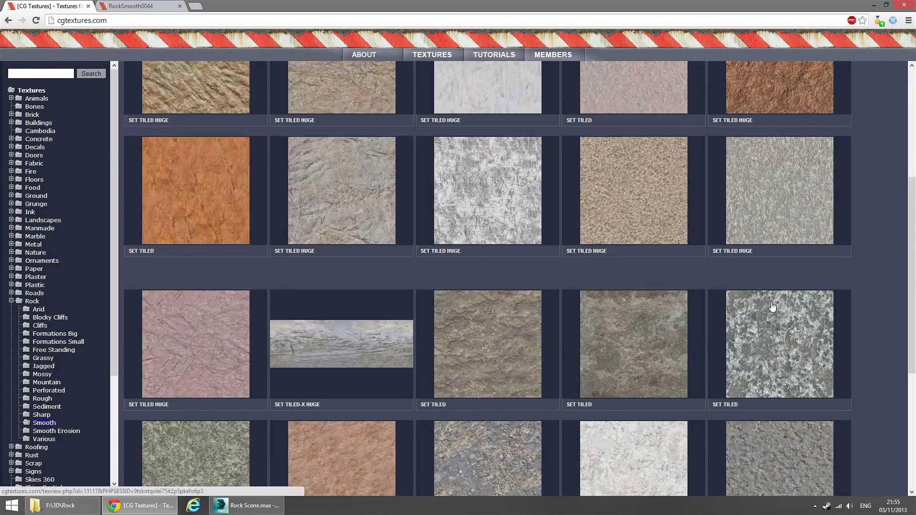
scroll(778, 300, down, 5)
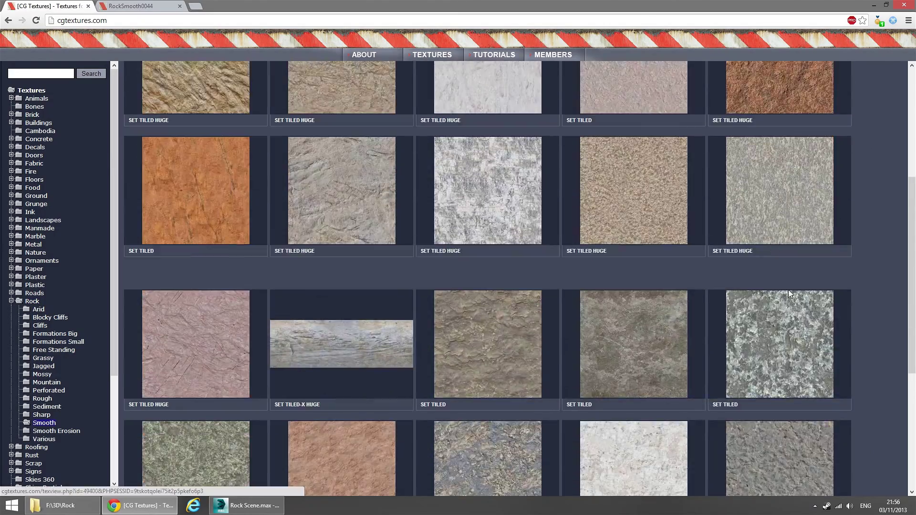
Step: Open the RockSmooth0044 texture page, check its available image sizes, and return to 3ds Max
click(779, 346)
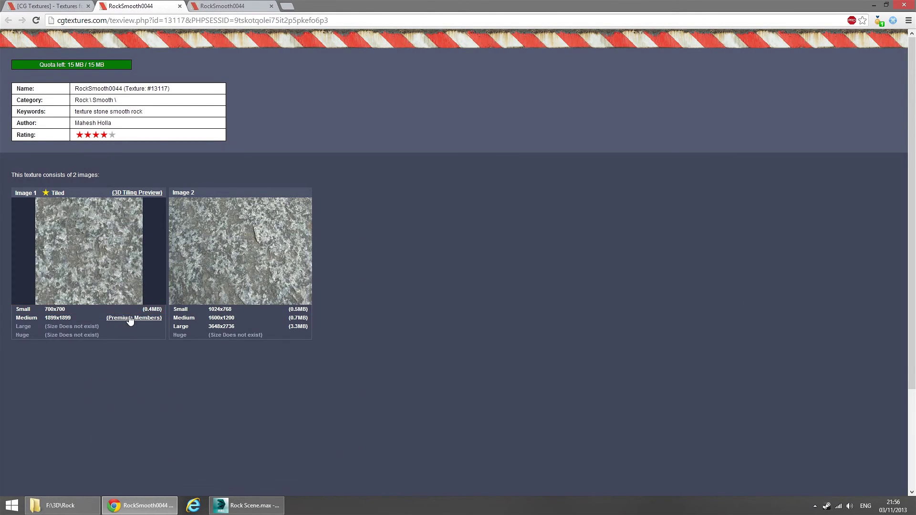
key(z)
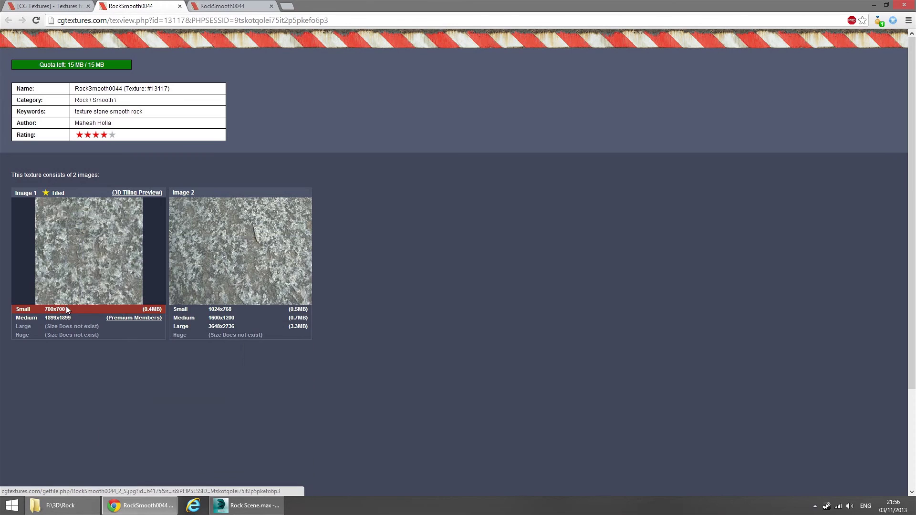
mouse_move(125, 232)
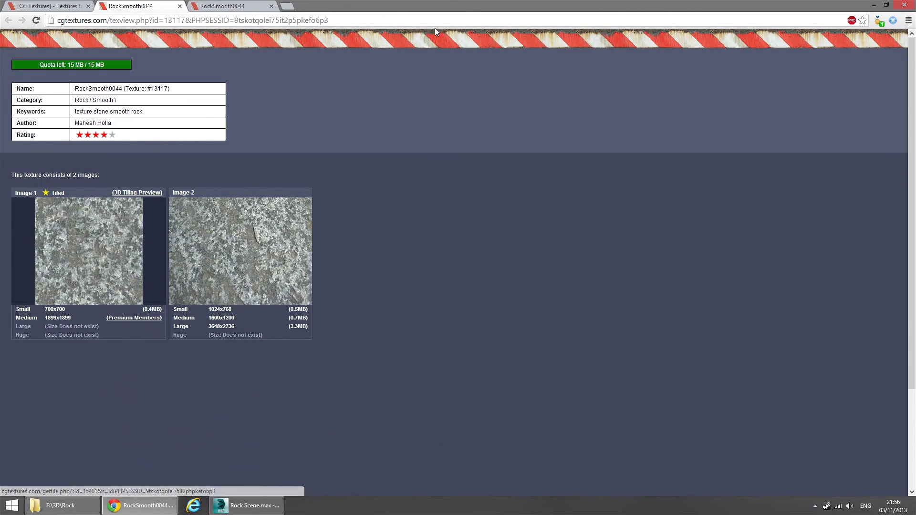
click(873, 5)
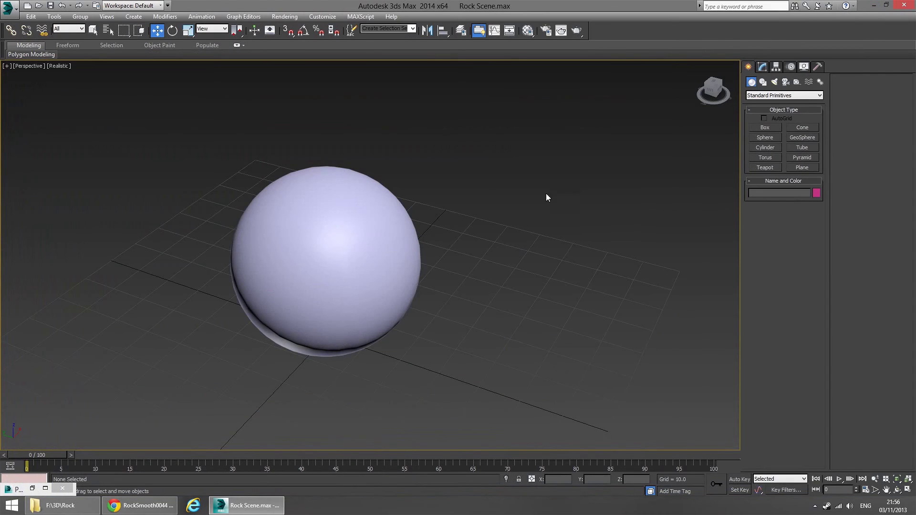
Step: Open the Material Editor and switch it from compact to Slate mode
middle_drag(498, 224, 522, 224)
key(m)
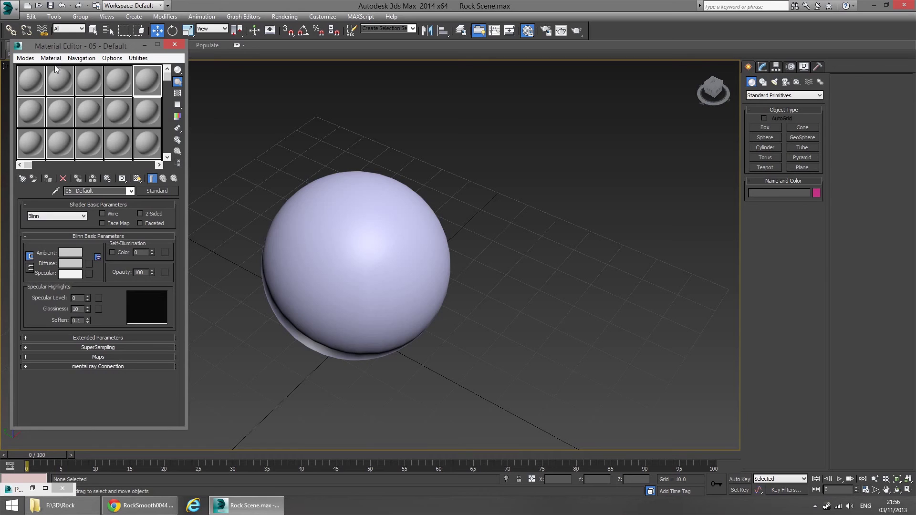
drag(58, 49, 55, 69)
click(29, 77)
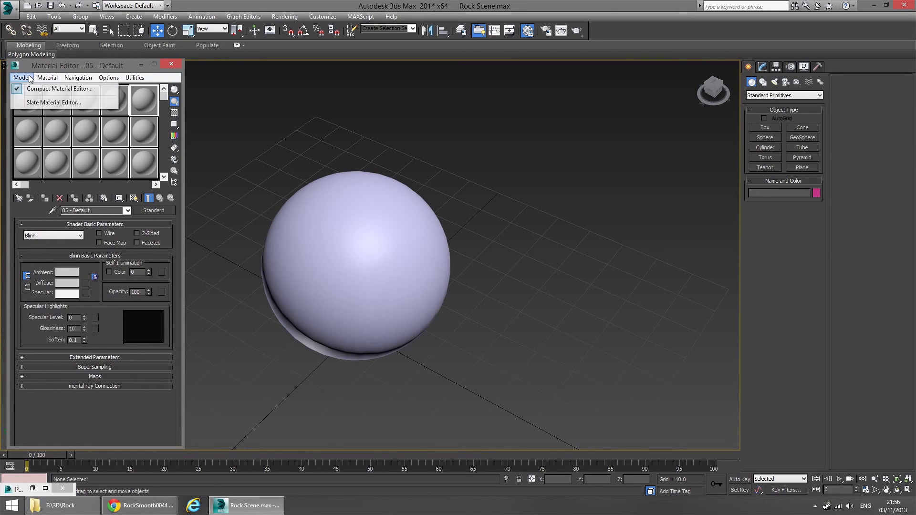
click(34, 102)
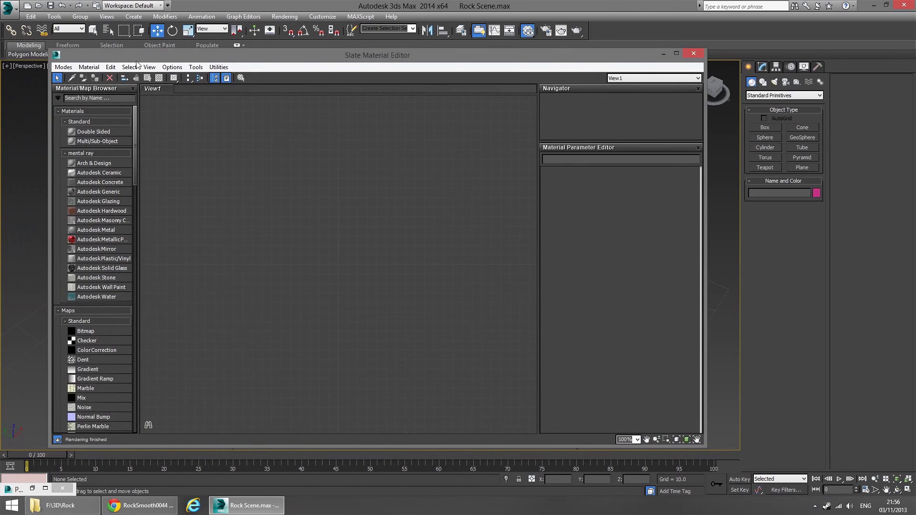
Step: Return the Material Editor to compact mode and change the first sample slot's material to mental ray Arch & Design
click(63, 68)
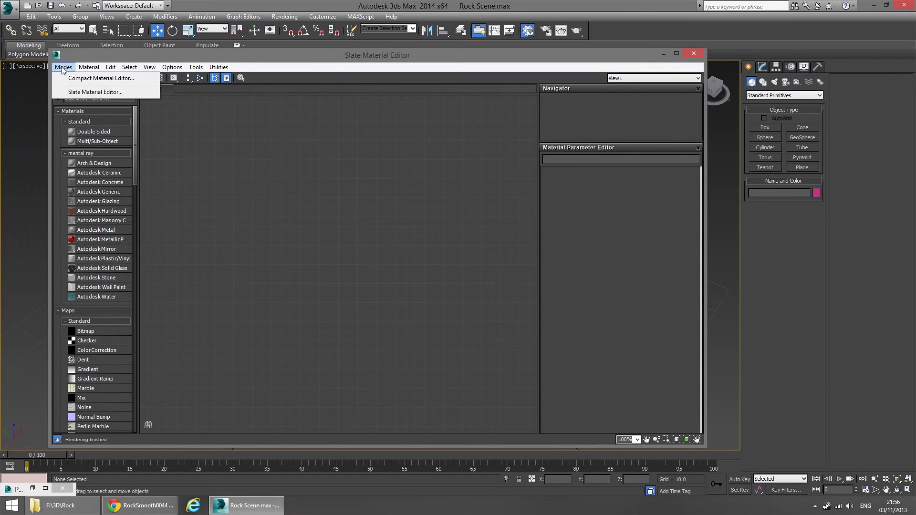
click(86, 79)
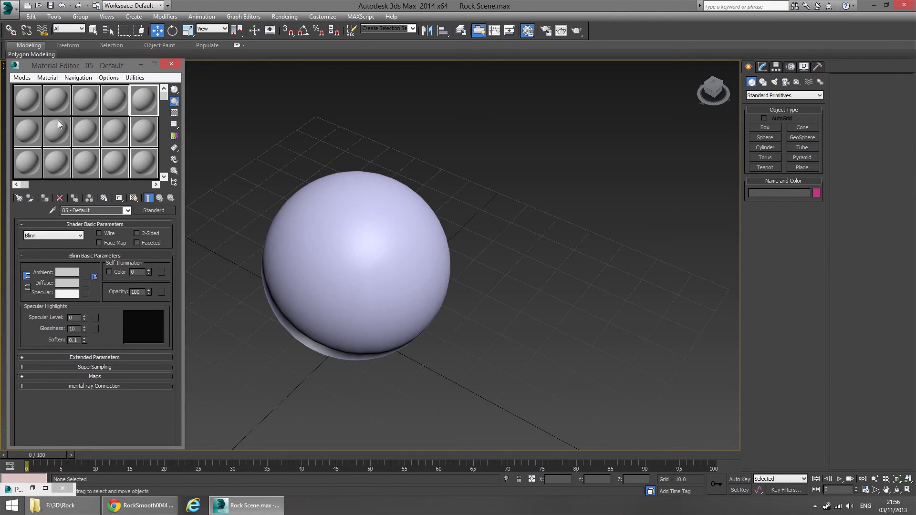
click(23, 109)
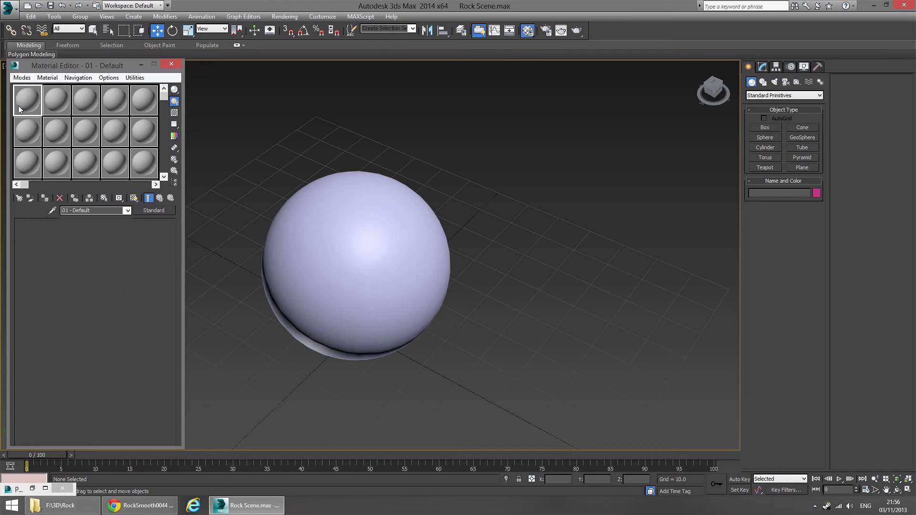
click(150, 211)
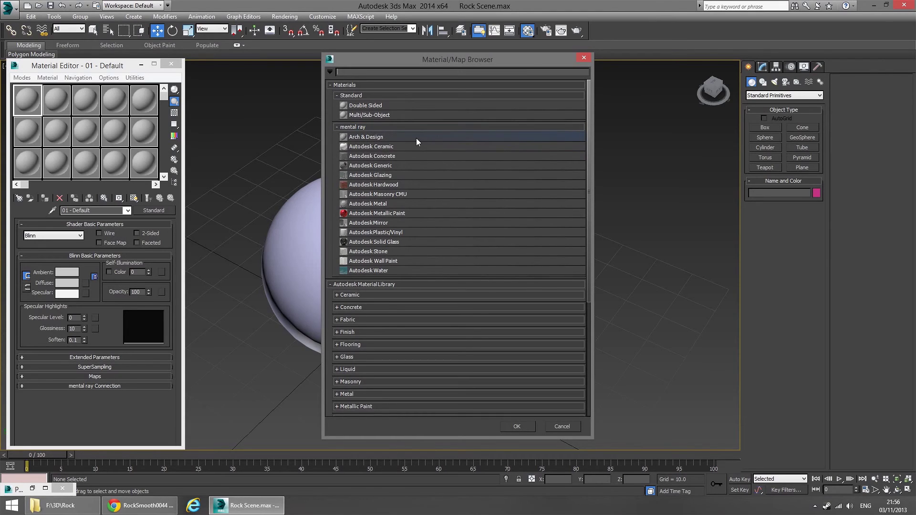
double_click(380, 138)
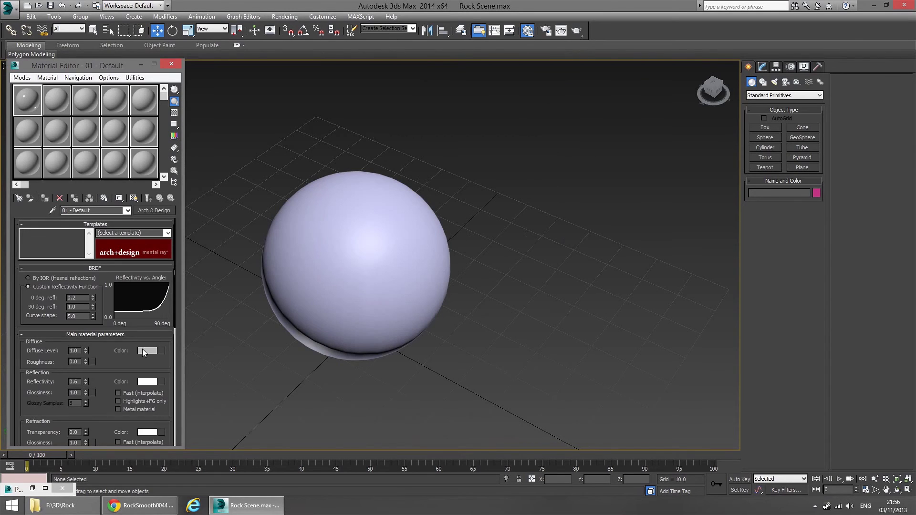
Step: Load RockSmooth0044_2_S.jpg as the material's diffuse color bitmap and display the material on the ball in the viewport
drag(137, 352, 149, 271)
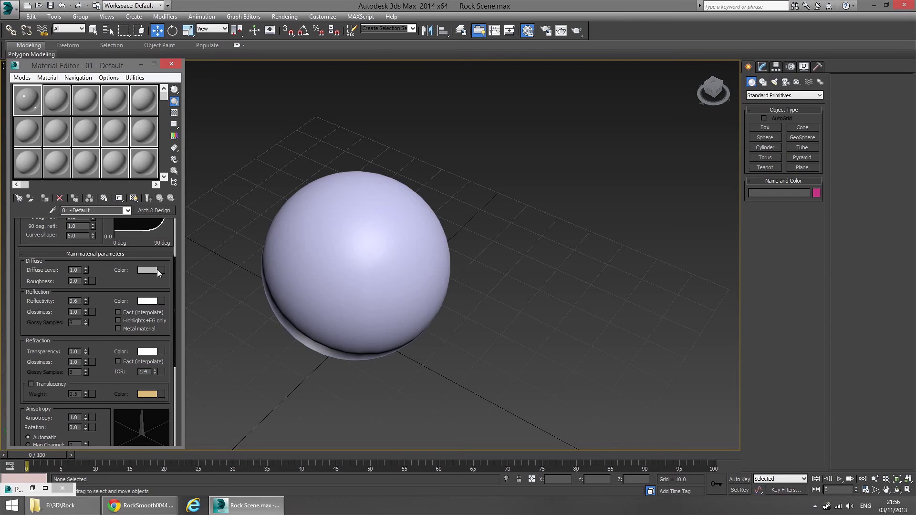
click(160, 269)
double_click(356, 105)
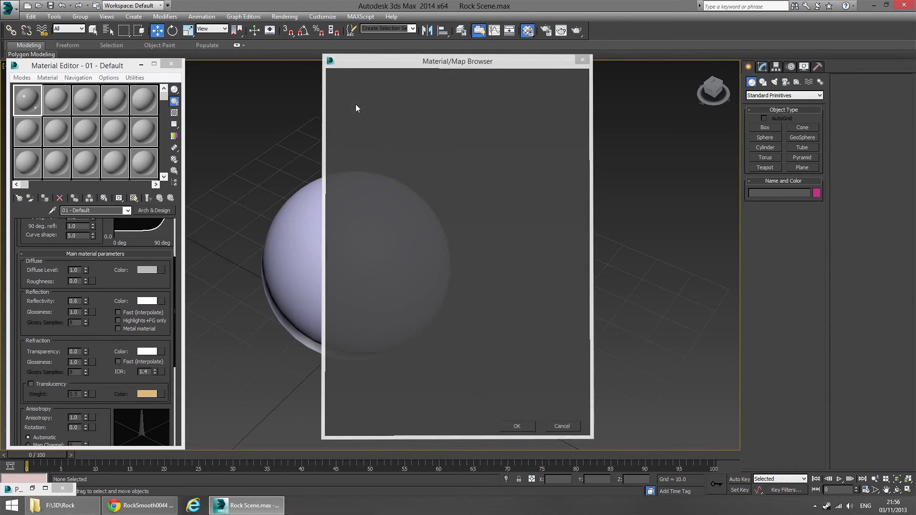
double_click(128, 73)
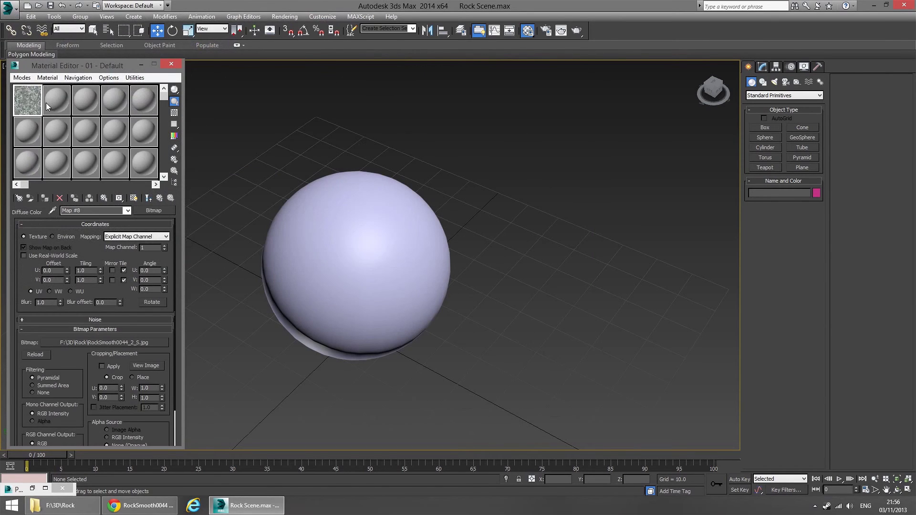
click(160, 197)
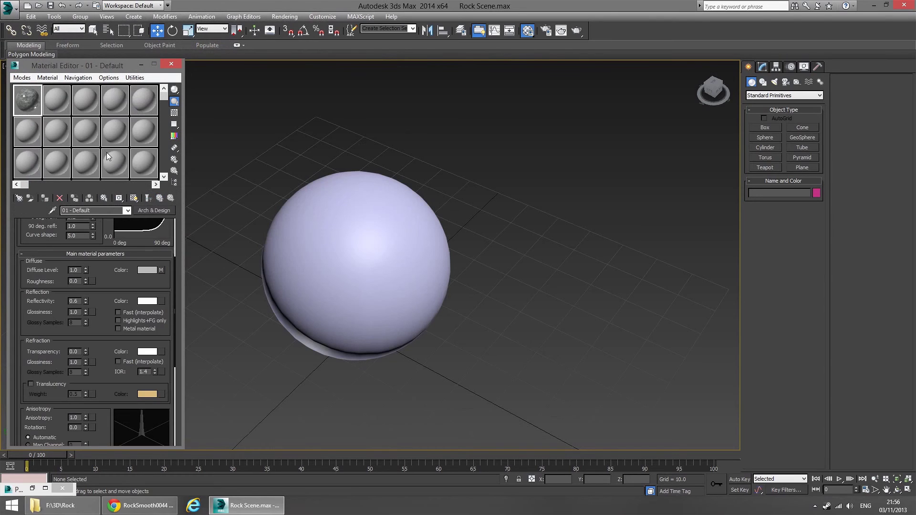
click(134, 197)
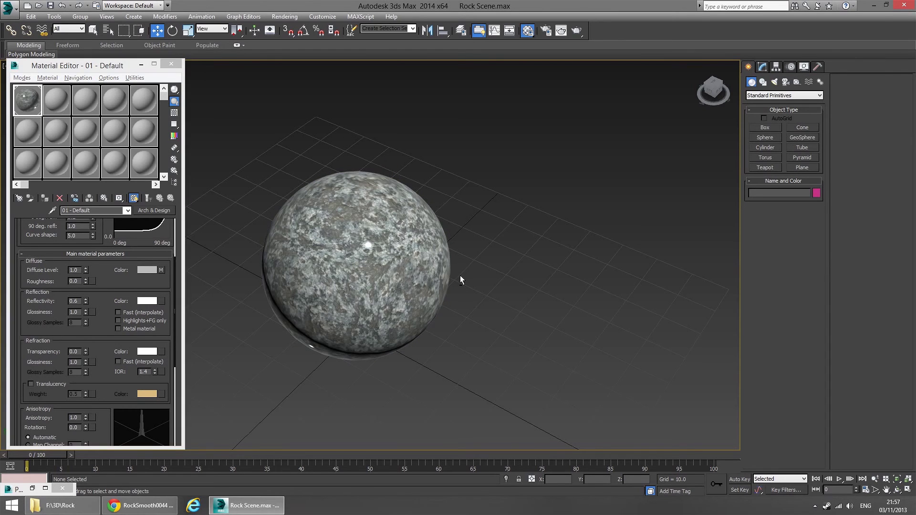
Step: Examine the rock texture on the ball from above, below and close up for seams and stretching
alt+middle_drag(460, 278, 460, 254)
scroll(459, 253, up, 5)
middle_drag(421, 216, 596, 288)
scroll(595, 288, up, 5)
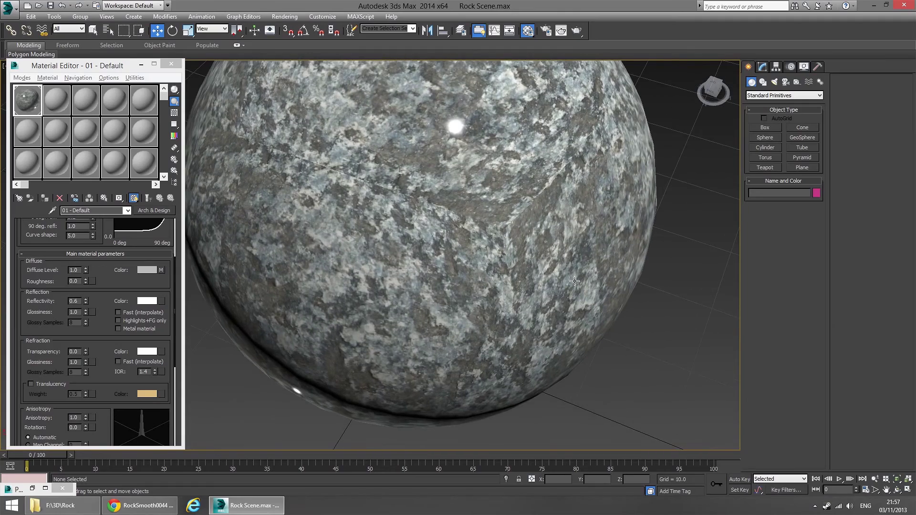
scroll(491, 282, up, 4)
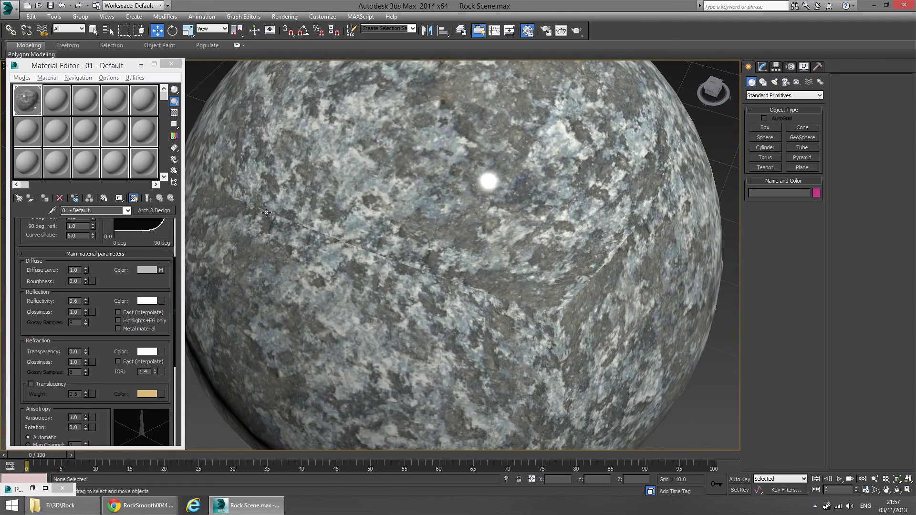
alt+middle_drag(534, 314, 496, 280)
scroll(496, 280, down, 6)
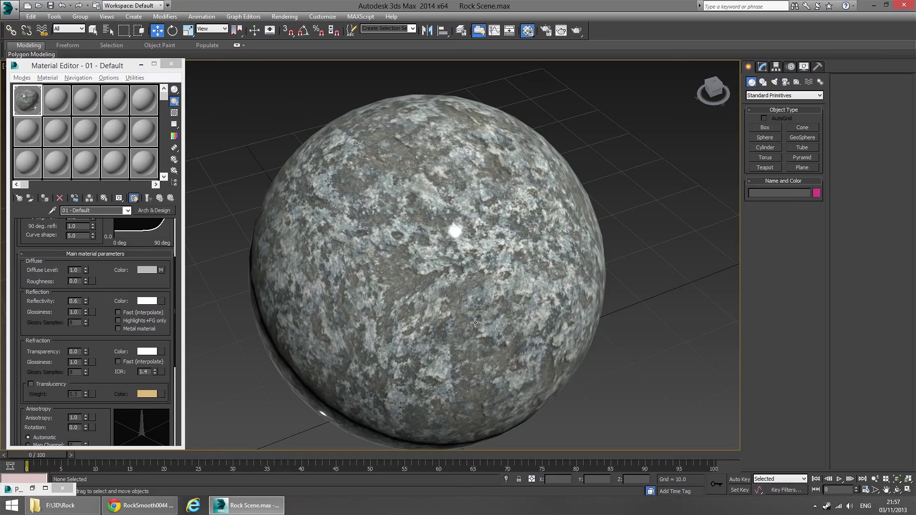
alt+middle_drag(475, 323, 487, 306)
alt+middle_drag(523, 263, 509, 201)
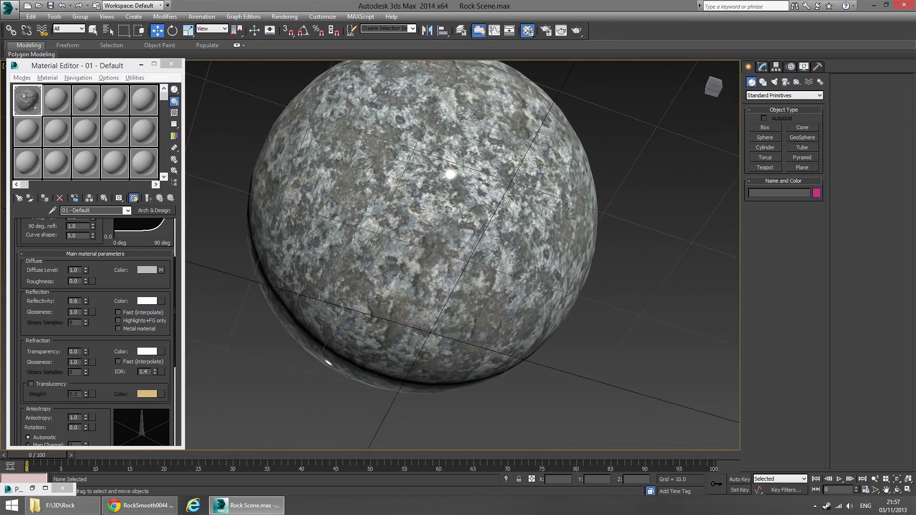
alt+middle_drag(449, 187, 496, 199)
alt+middle_drag(411, 290, 482, 313)
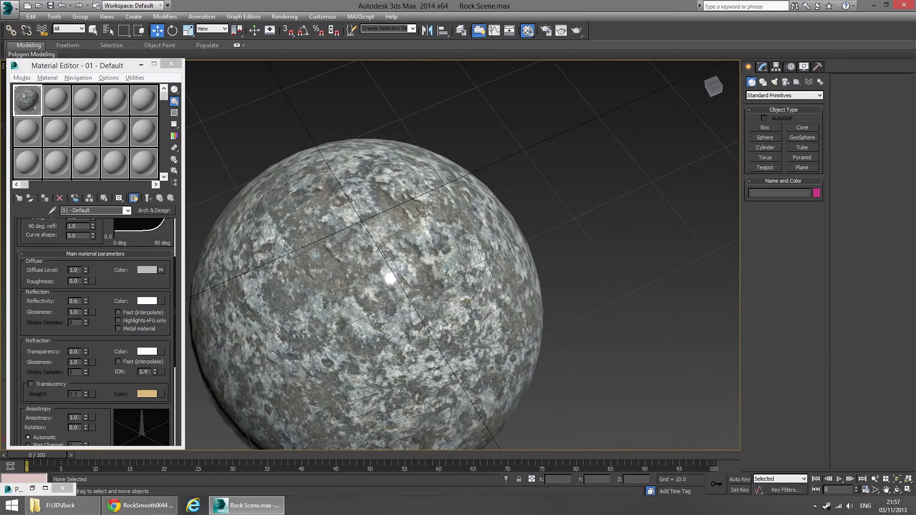
alt+middle_drag(346, 424, 387, 272)
scroll(556, 303, down, 3)
scroll(483, 296, up, 2)
scroll(453, 329, down, 2)
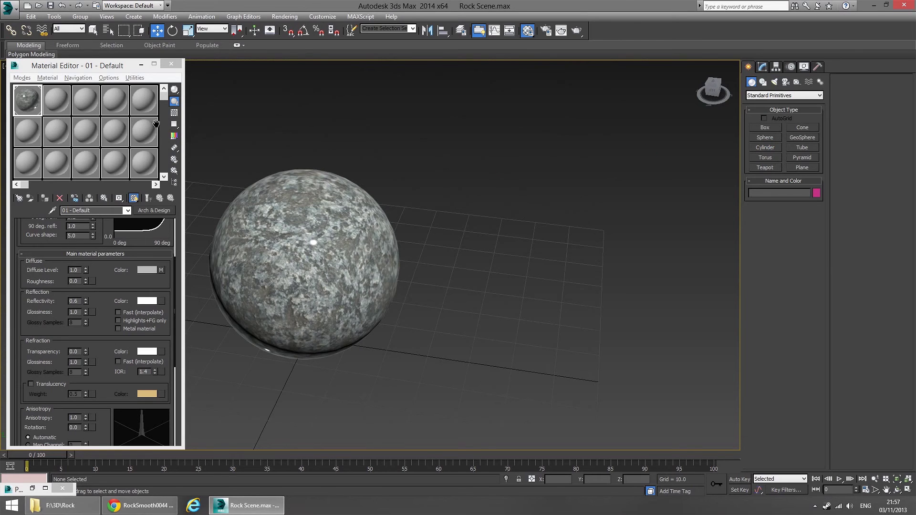
Step: Create a standard sphere with a radius of about 24 beside the rock ball and compare both meshes with edged faces
click(765, 137)
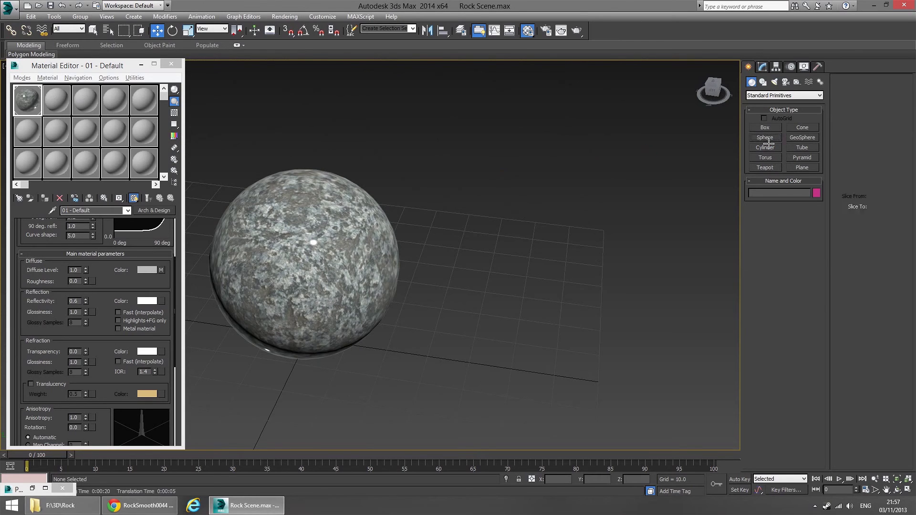
drag(533, 256, 588, 307)
alt+middle_drag(567, 303, 580, 321)
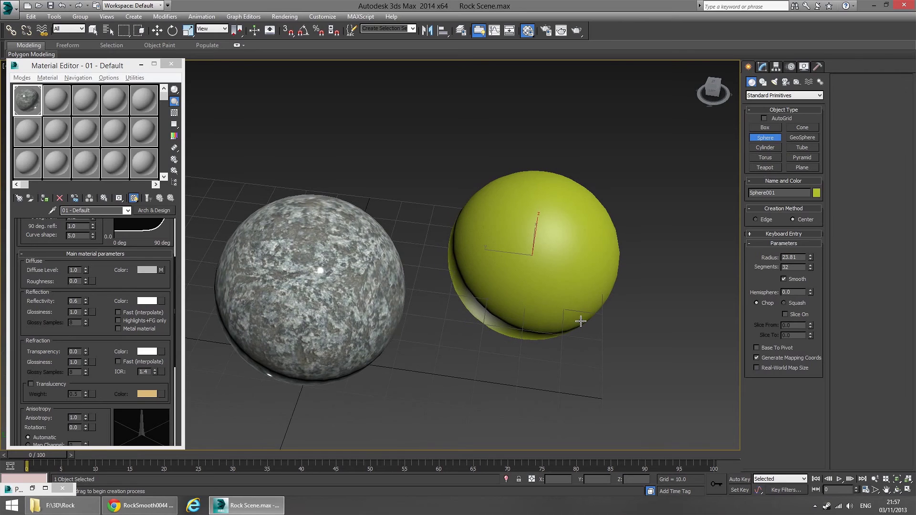
key(F4)
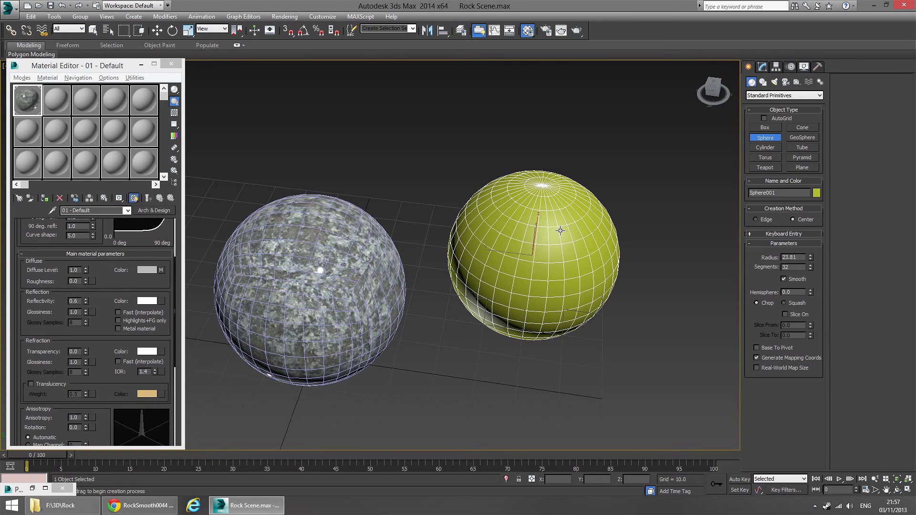
key(F4)
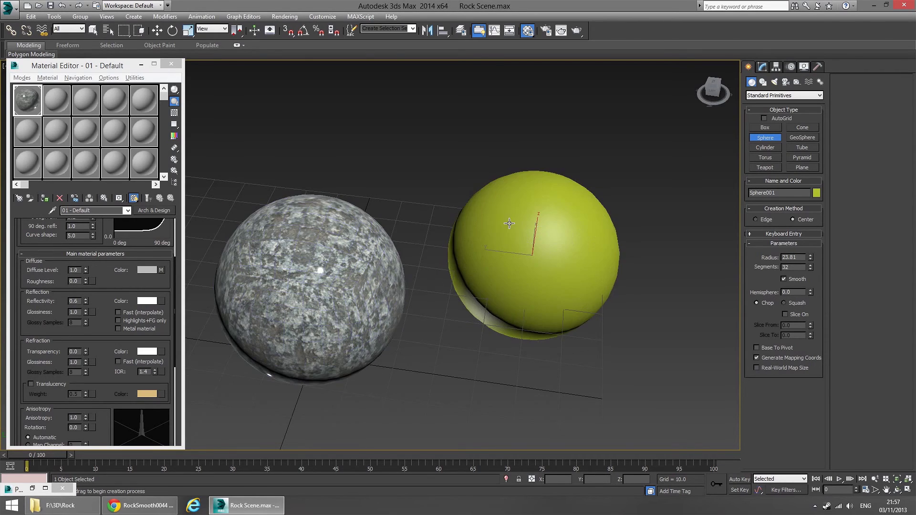
Step: Apply the rock material to the new sphere and compare the texture at its poles with the texture on the original ball
key(w)
drag(27, 105, 511, 248)
alt+middle_drag(600, 277, 472, 170)
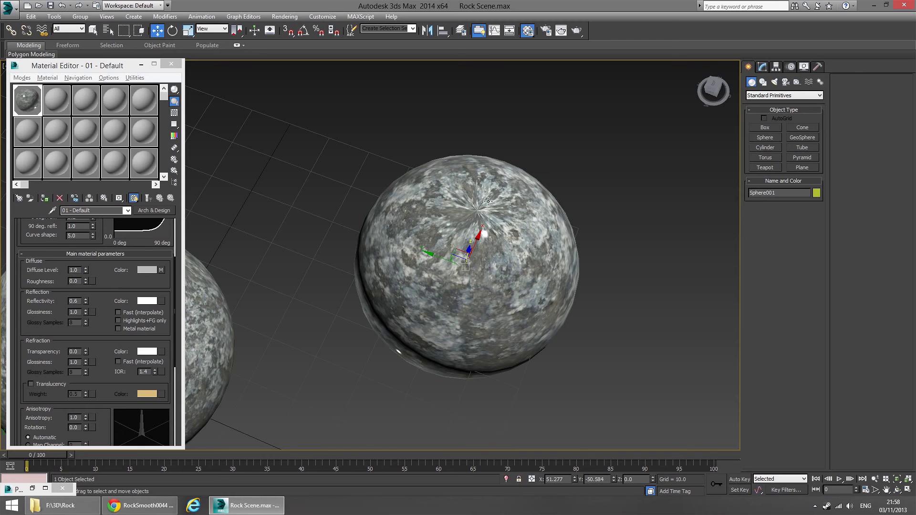
alt+middle_drag(476, 290, 503, 246)
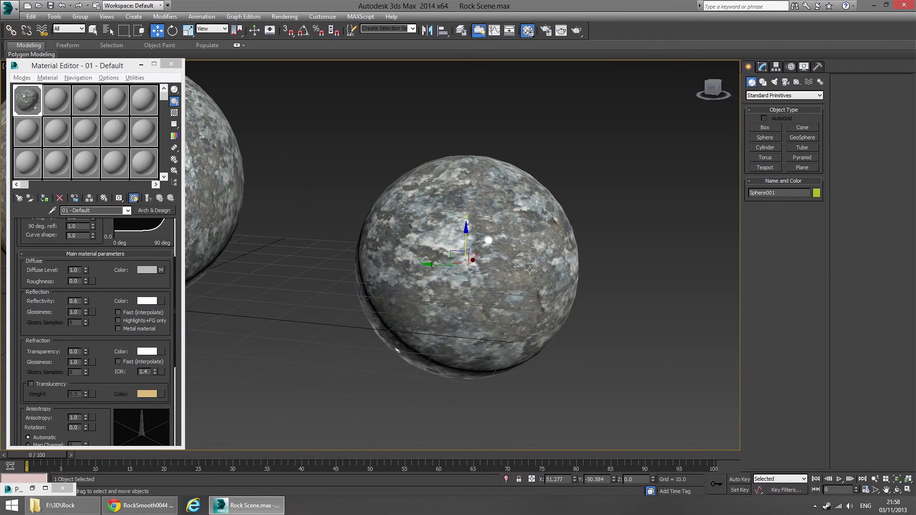
alt+middle_drag(449, 276, 356, 254)
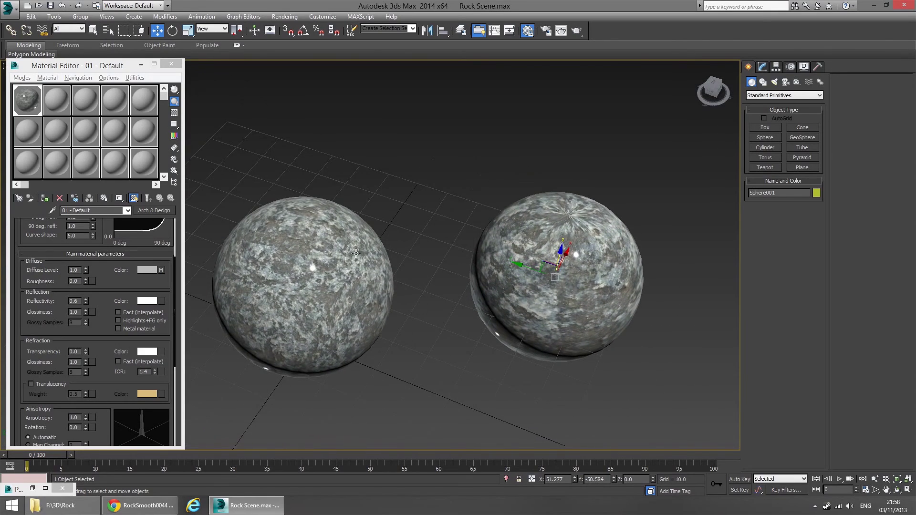
alt+middle_drag(413, 307, 415, 232)
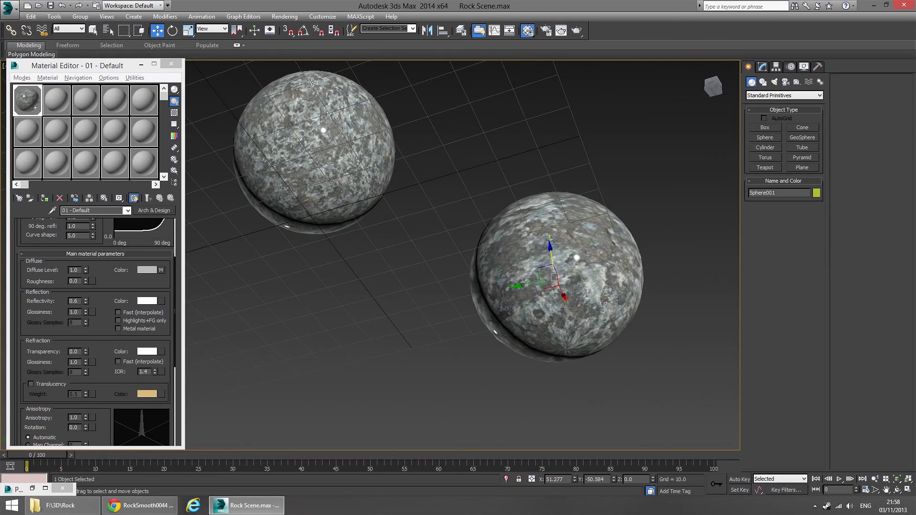
alt+middle_drag(475, 193, 483, 200)
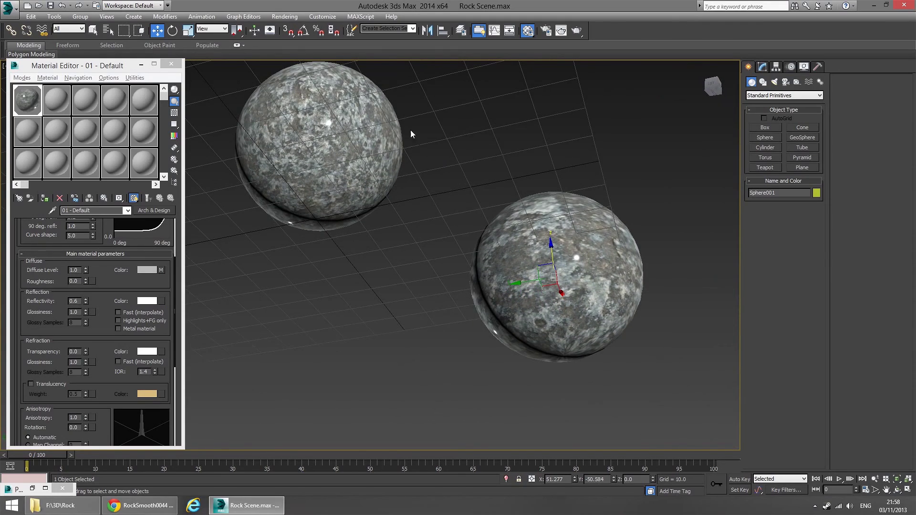
alt+middle_drag(410, 130, 383, 242)
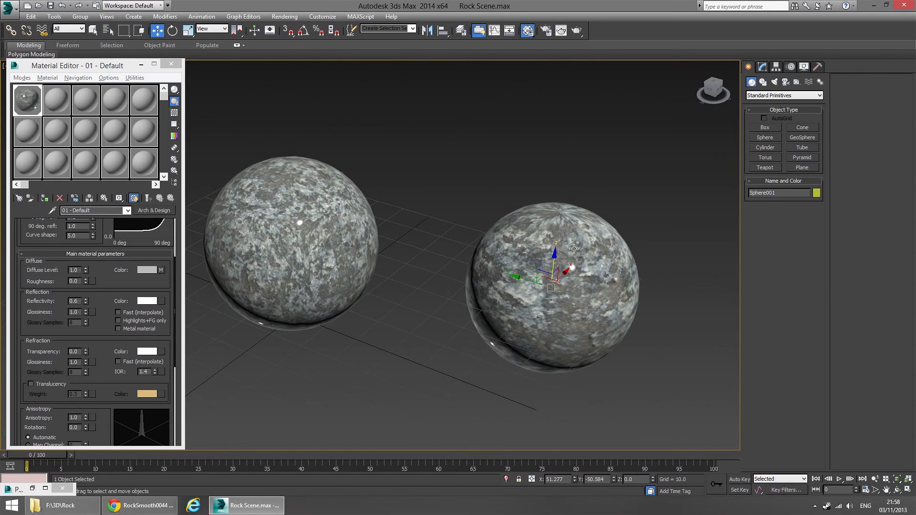
Step: Delete the comparison sphere and bring the rock ball back into view
key(Delete)
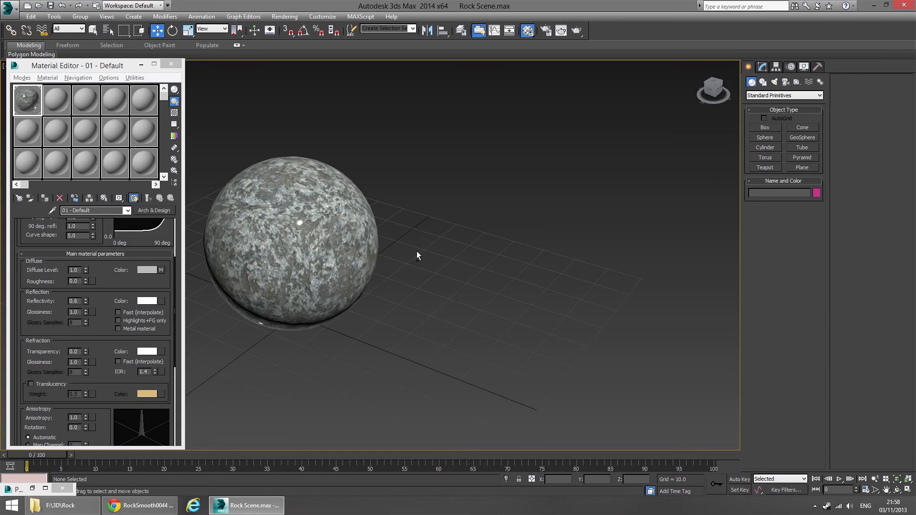
alt+middle_drag(417, 251, 237, 125)
scroll(377, 263, up, 4)
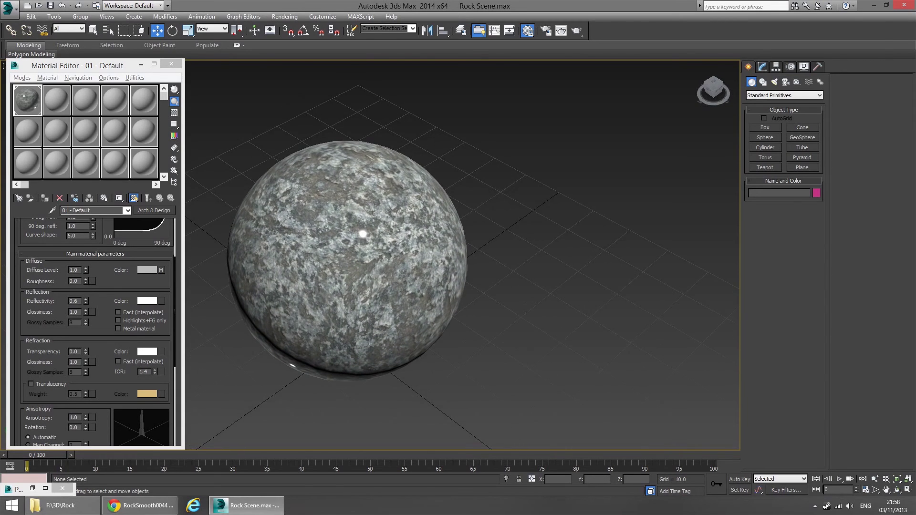
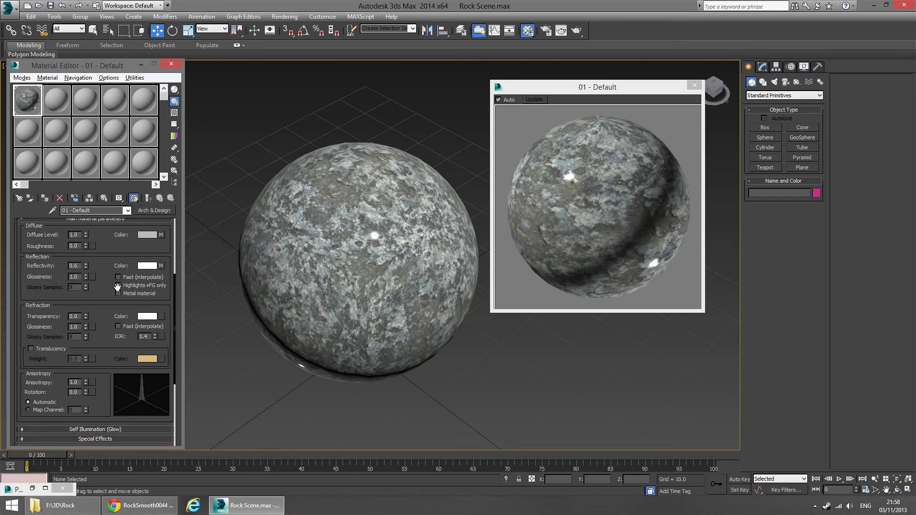
Step: Paste the rock bitmap as an instance into the material's Bump map and set the bump amount to 0.8
scroll(126, 277, down, 5)
right_click(144, 356)
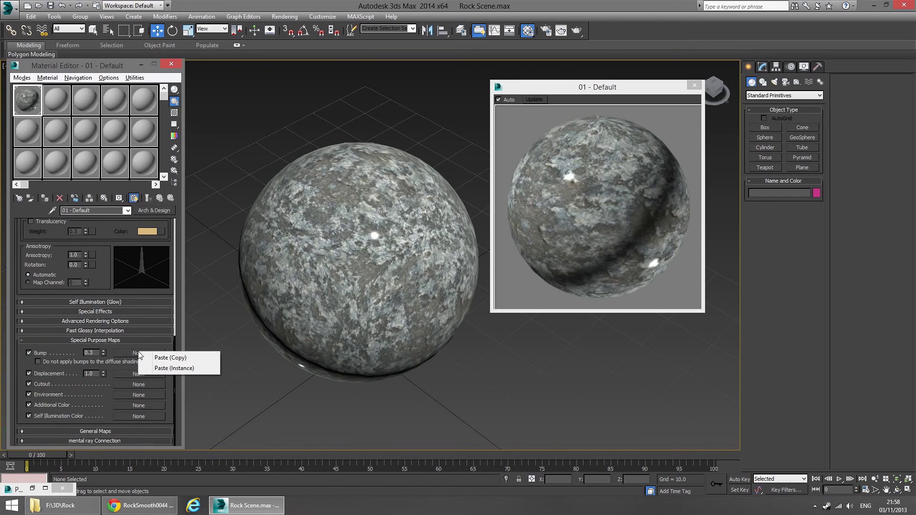
click(171, 370)
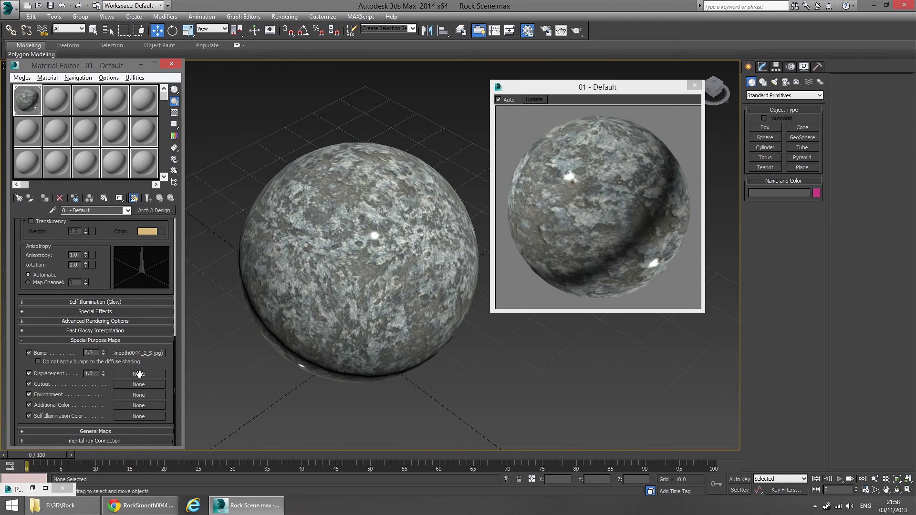
click(92, 353)
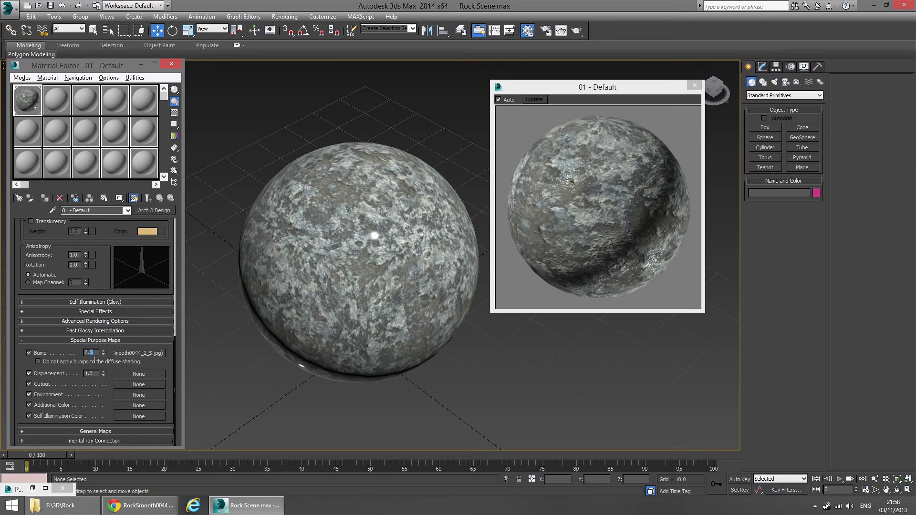
key(Return)
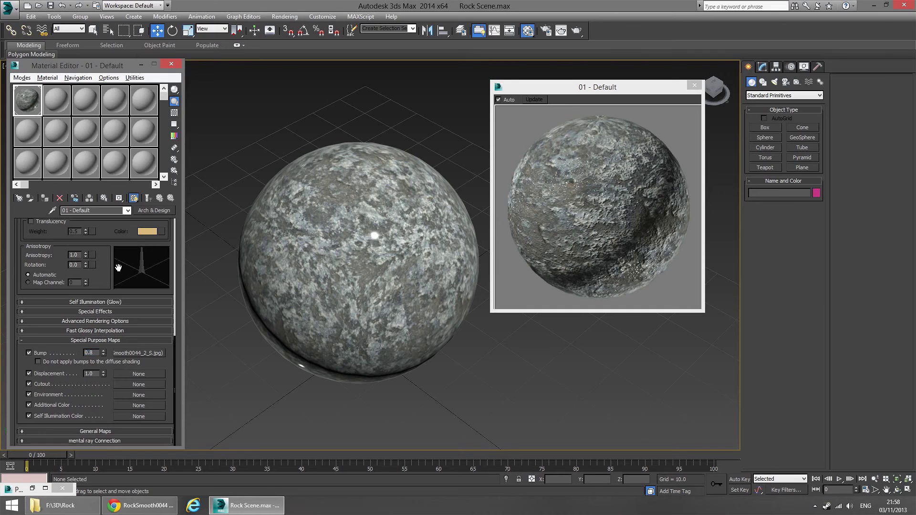
Step: Set the material's reflectivity to 0.5 and its reflection glossiness to 0.5
drag(118, 268, 128, 473)
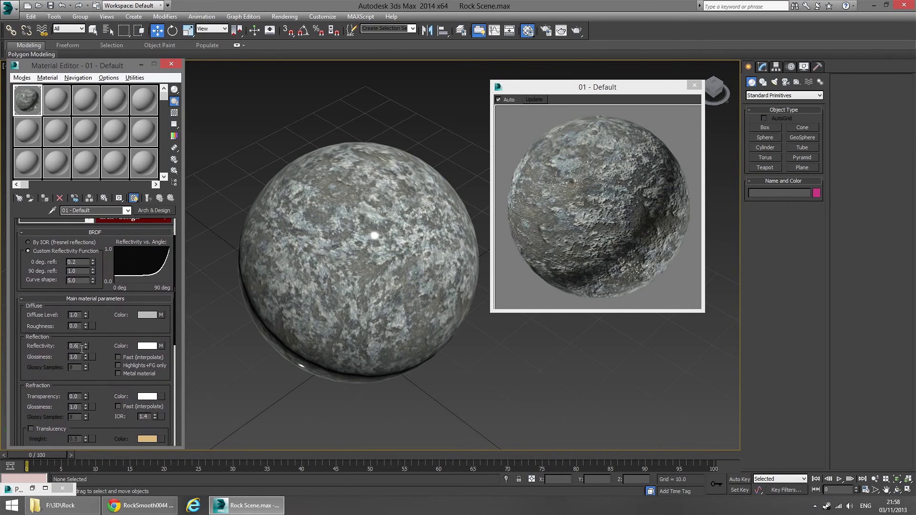
text(6)
text(6)
text(5)
key(Tab)
text(.5)
key(Return)
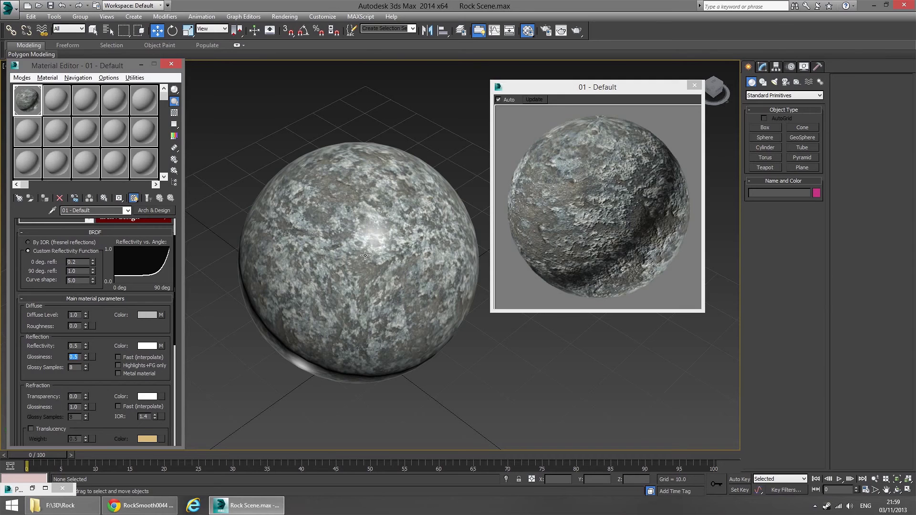
Step: Set the material's diffuse roughness to 0.7, and close the enlarged material preview and the Material Editor
alt+middle_drag(365, 255, 386, 267)
scroll(87, 337, up, 1)
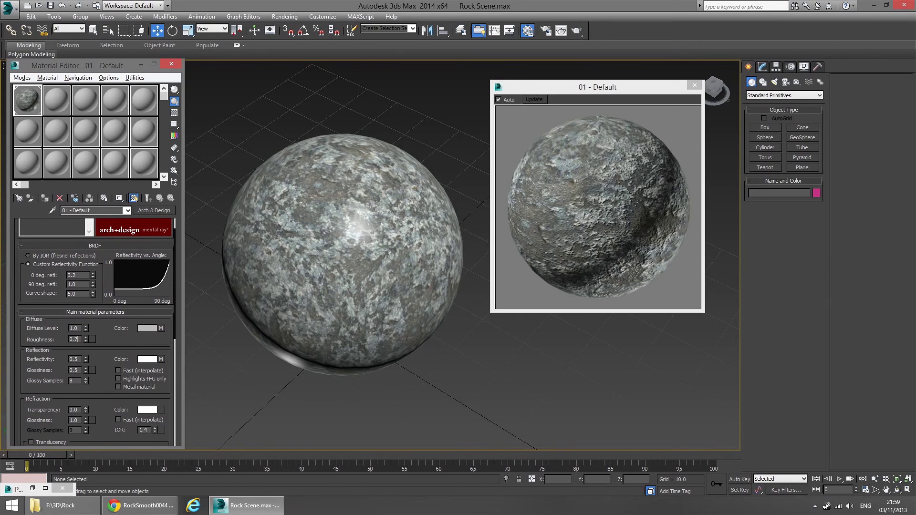
mouse_move(379, 258)
alt+middle_down()
mouse_move(385, 249)
mouse_move(364, 257)
alt+middle_up()
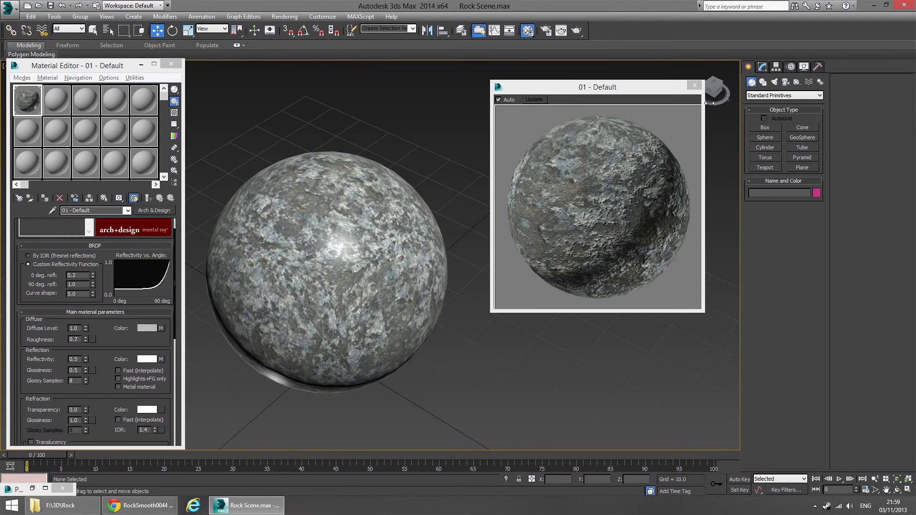
click(694, 86)
click(170, 64)
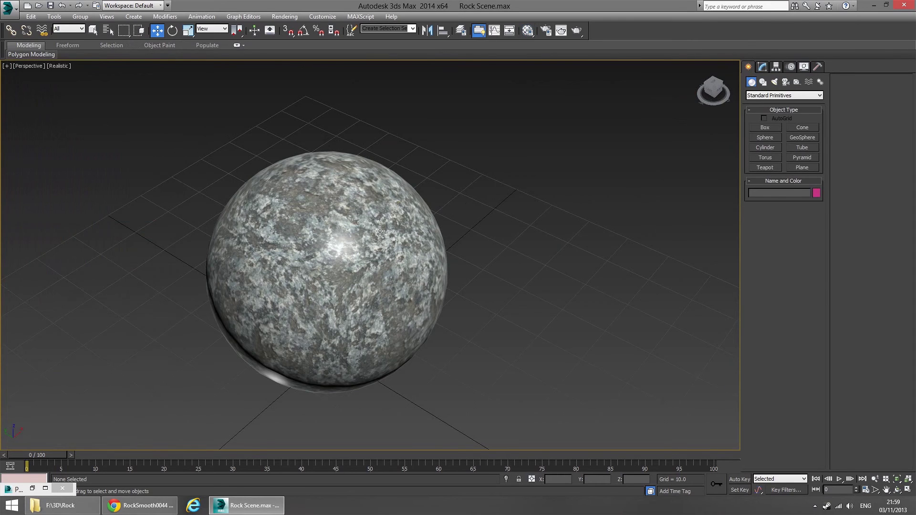
Step: Select the rock ball and add an FFD(box) 4x4x4 modifier on top of its Edit Poly
middle_drag(392, 193, 367, 193)
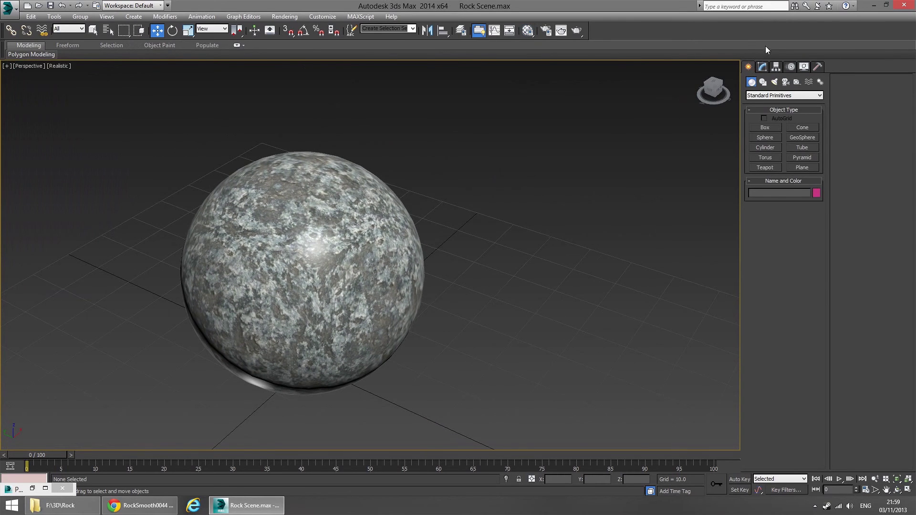
click(762, 66)
click(748, 67)
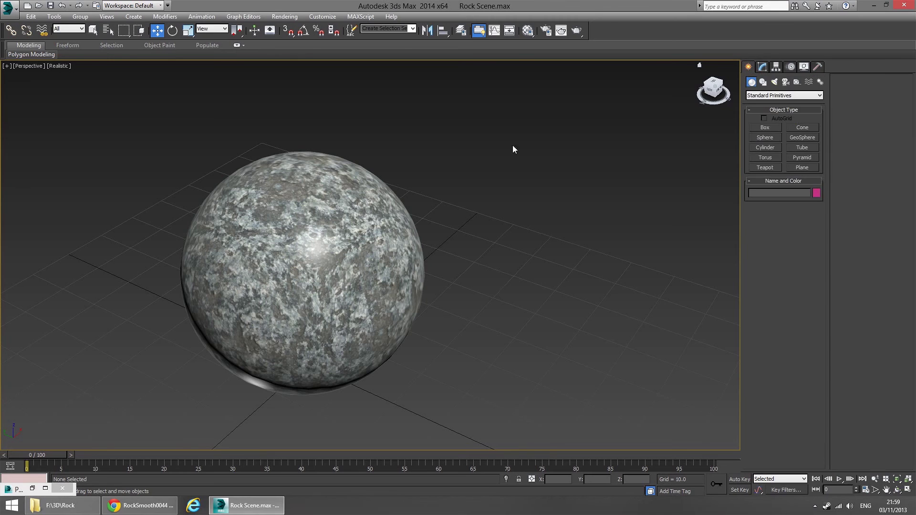
click(313, 228)
click(763, 67)
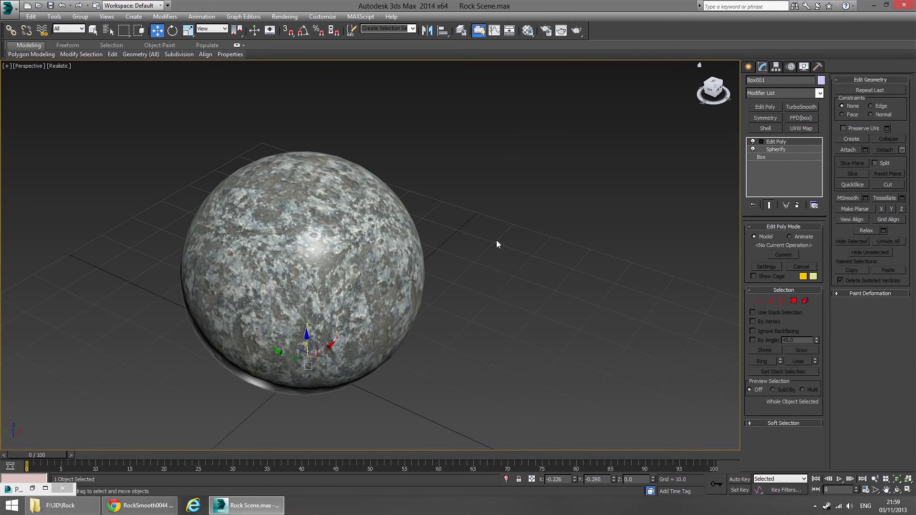
alt+middle_drag(496, 245, 463, 274)
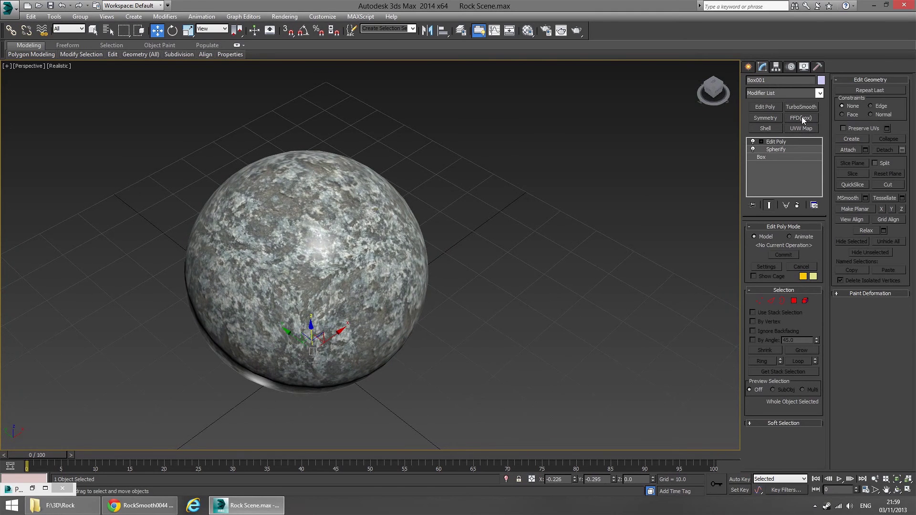
click(819, 93)
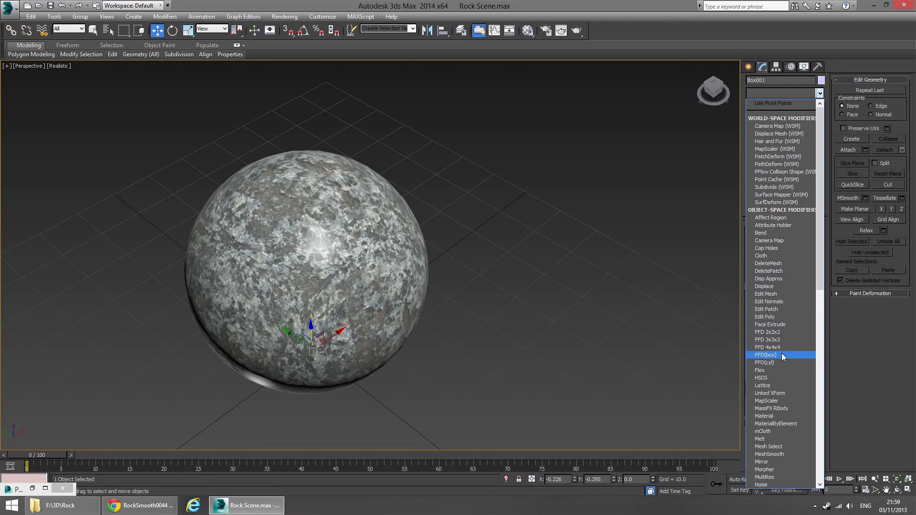
click(852, 339)
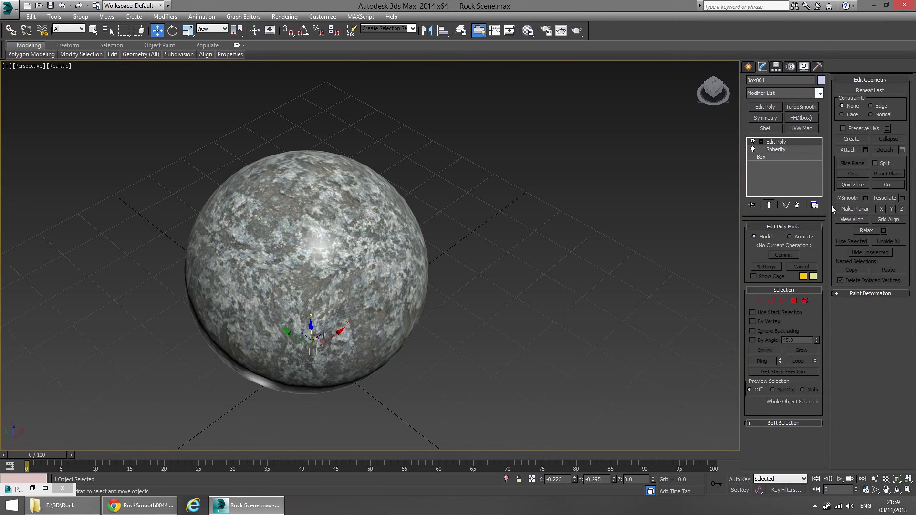
click(806, 118)
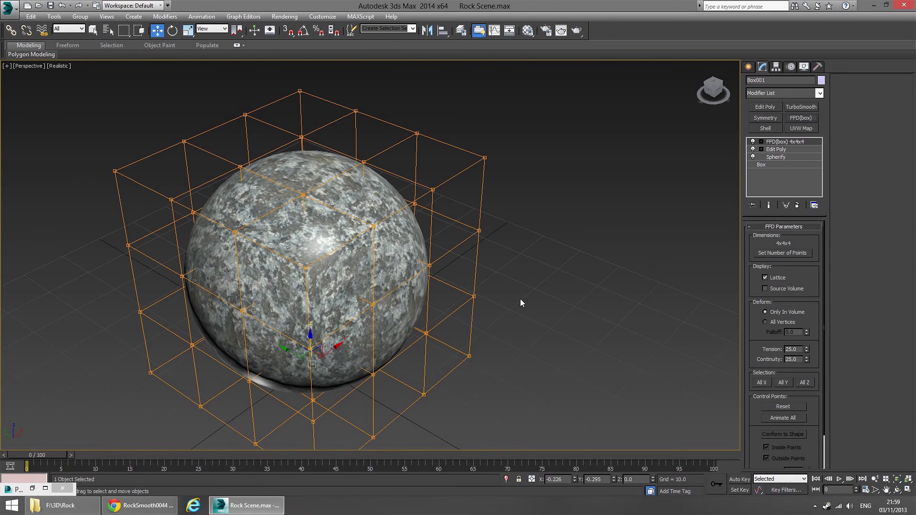
alt+middle_drag(521, 300, 592, 235)
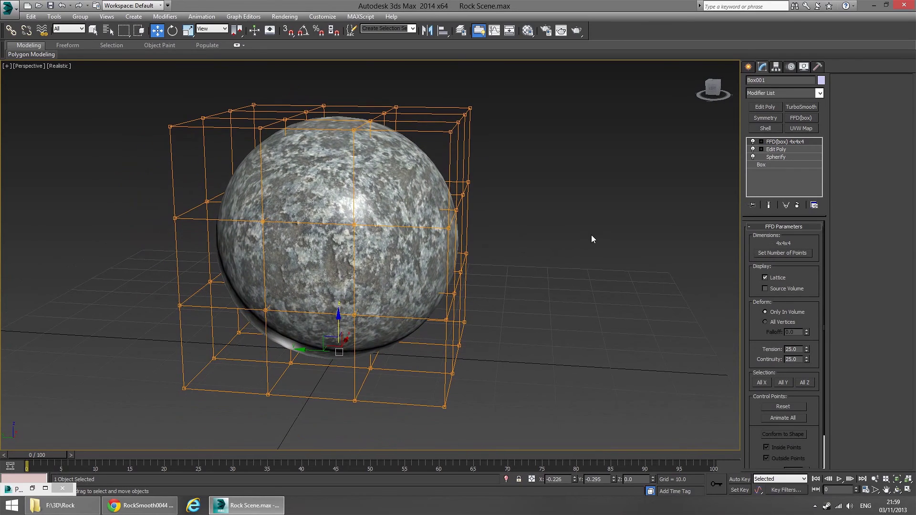
alt+middle_drag(736, 249, 620, 232)
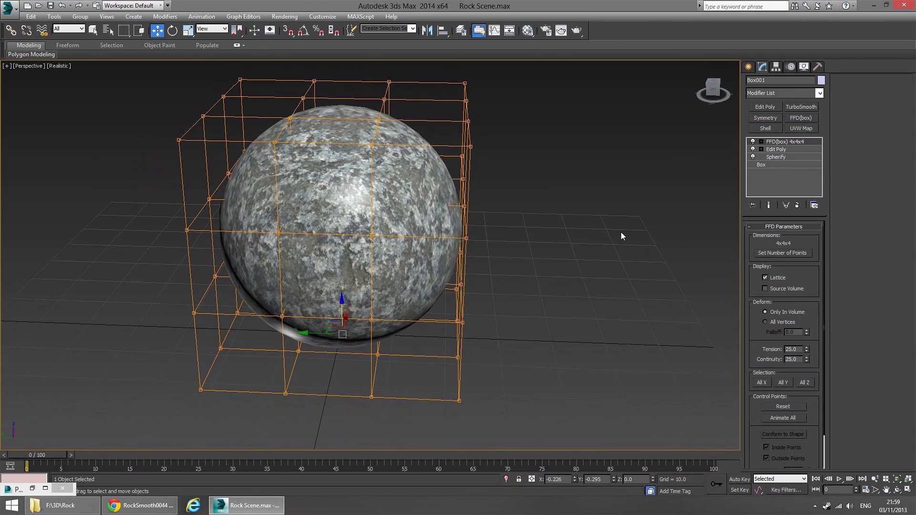
Step: Enter the FFD's Control Points level and lower the top layer of points to squash the ball
click(761, 142)
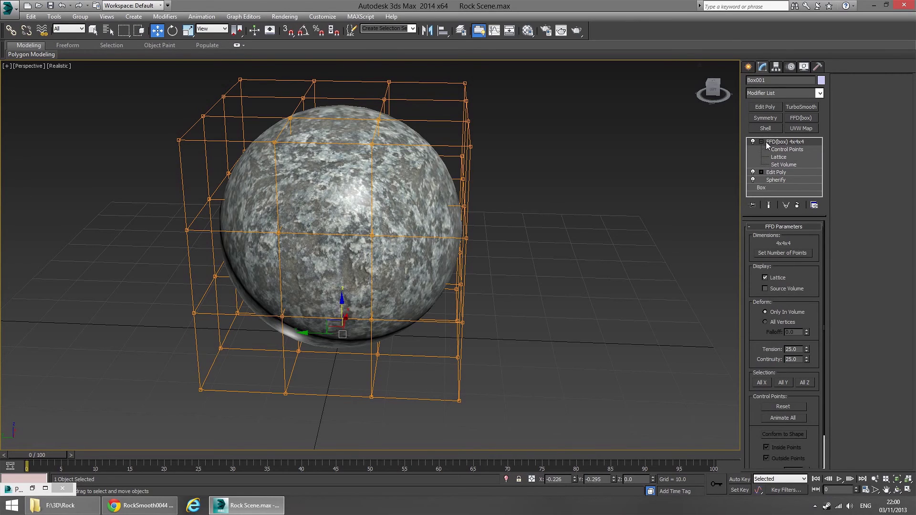
click(785, 151)
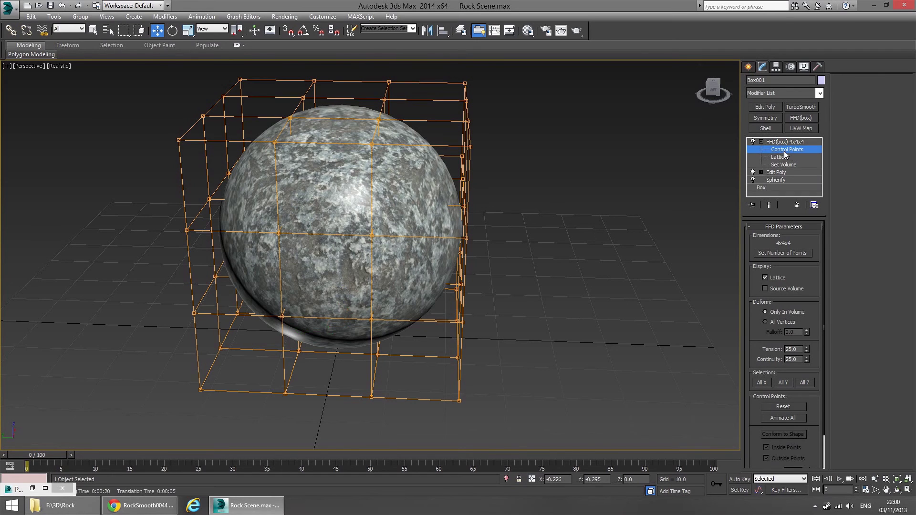
alt+middle_drag(705, 175, 380, 82)
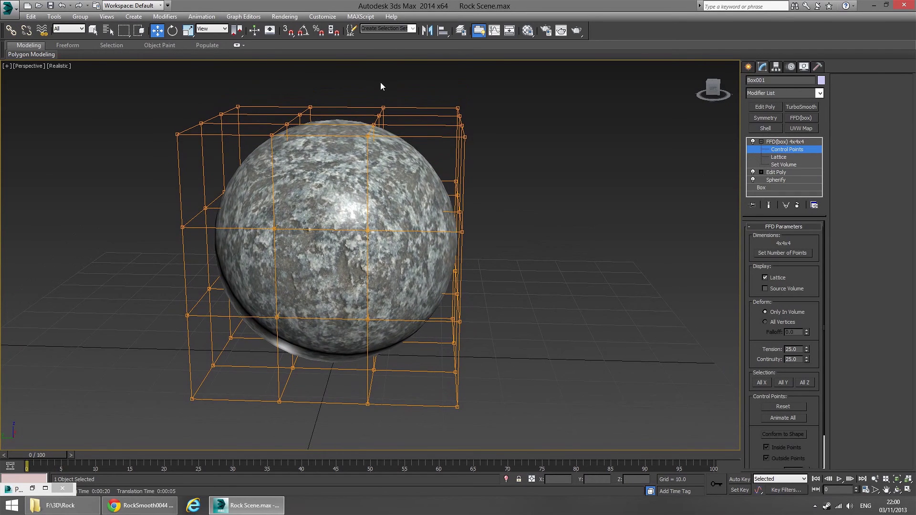
drag(465, 128, 499, 156)
alt+middle_drag(423, 184, 420, 180)
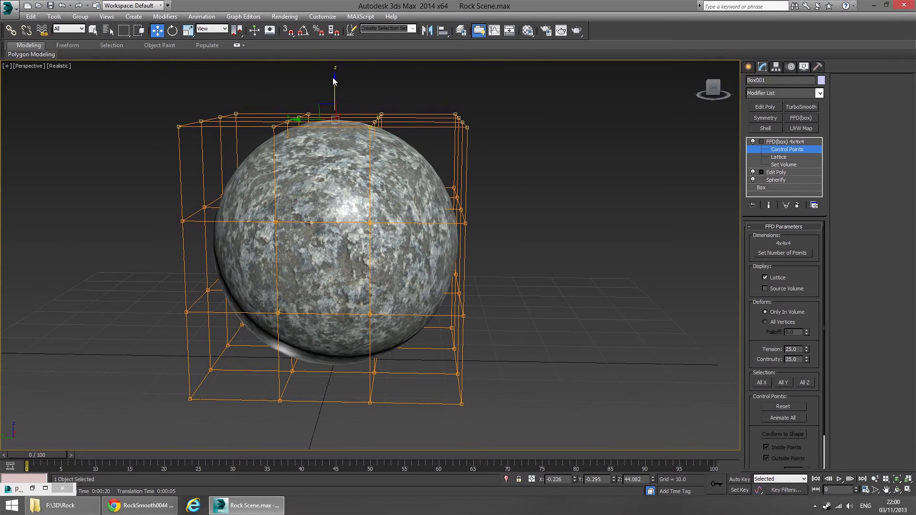
drag(333, 77, 580, 254)
drag(335, 135, 330, 181)
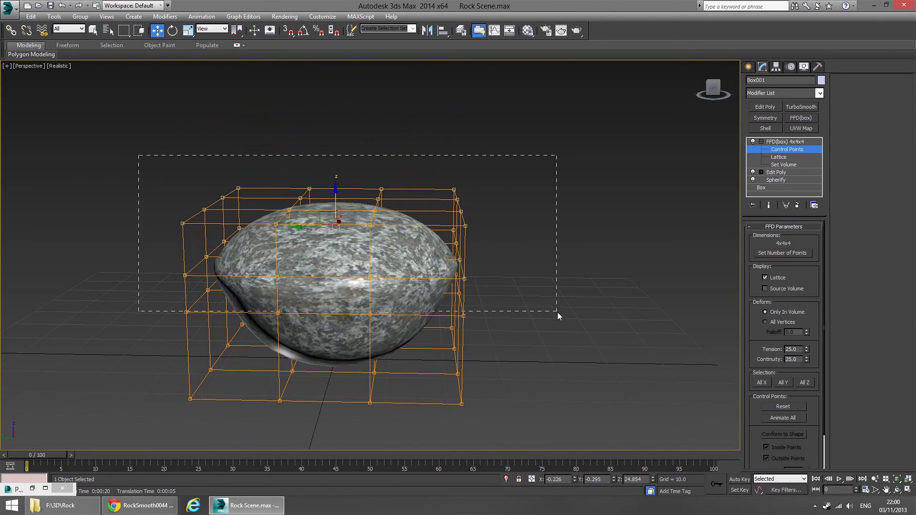
Step: Select the upper layers of lattice control points and lower them to flatten the rock further
drag(557, 312, 527, 310)
alt+middle_drag(527, 310, 534, 290)
drag(236, 237, 561, 332)
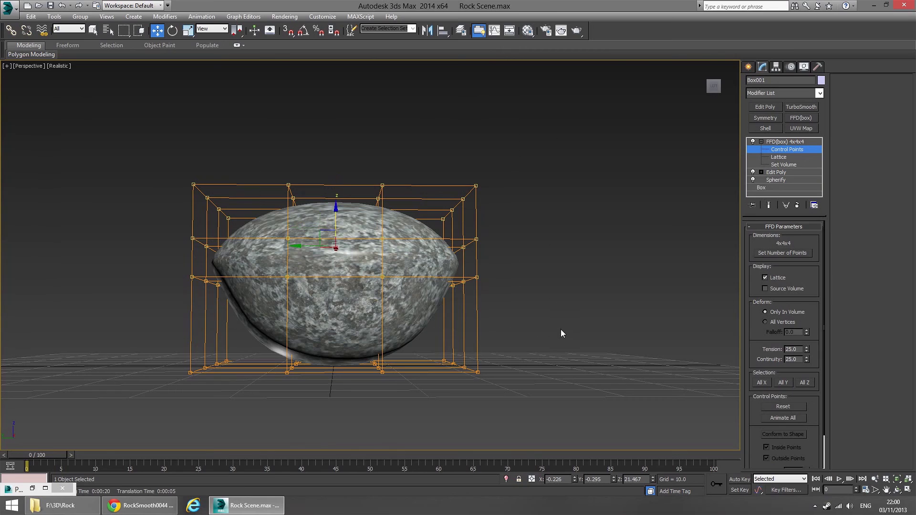
drag(325, 223, 349, 294)
Step: Scale the end row of control points and the row beside it inward to taper one end of the rock
alt+middle_drag(560, 268, 433, 311)
drag(365, 377, 558, 432)
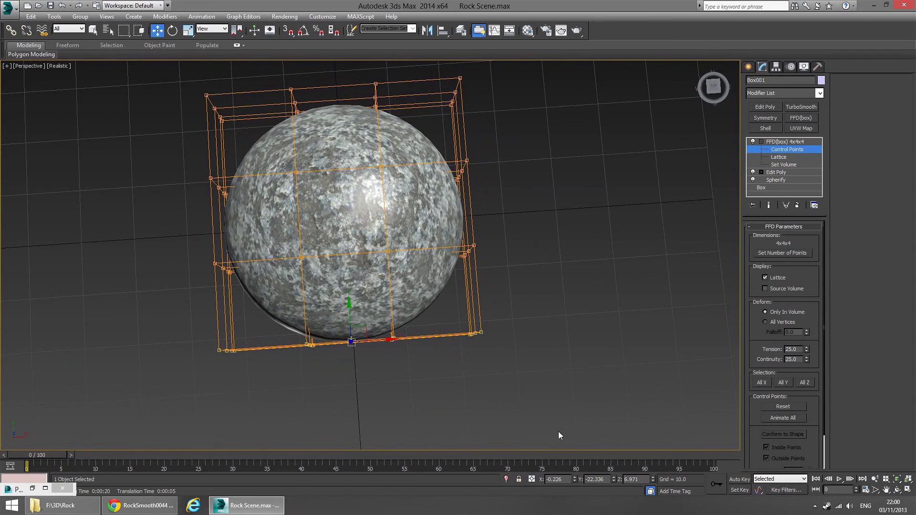
key(r)
drag(323, 354, 329, 353)
drag(522, 305, 523, 305)
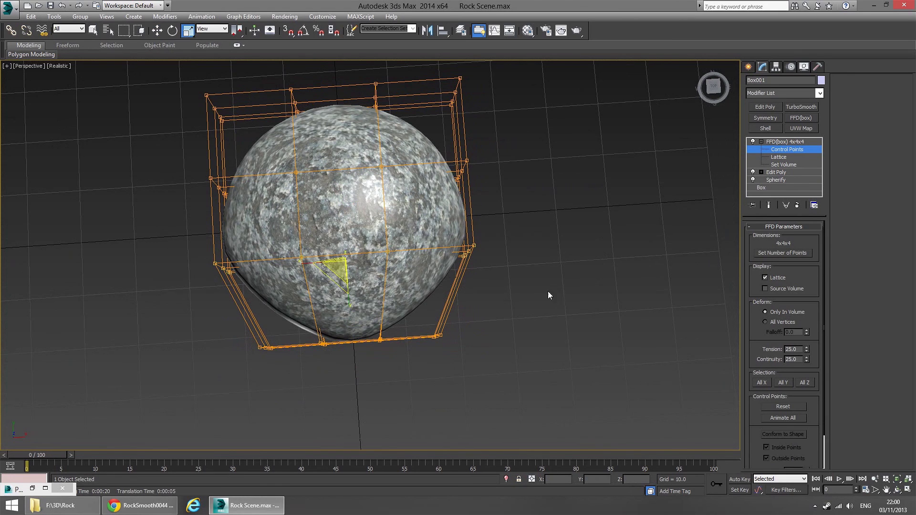
drag(296, 260, 319, 272)
alt+middle_drag(432, 216, 415, 253)
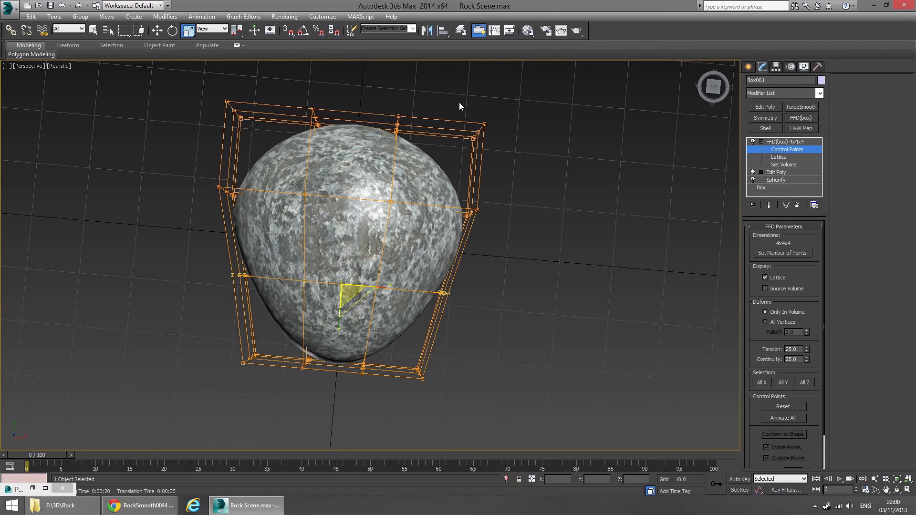
Step: Move the corner column of control points at the rock's wide end diagonally outward
click(483, 125)
alt+middle_drag(546, 149, 481, 177)
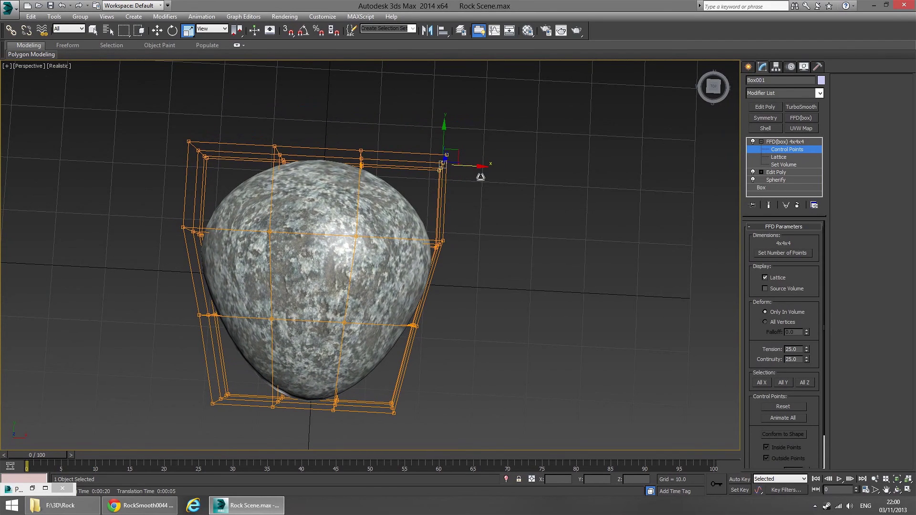
key(w)
drag(451, 156, 501, 144)
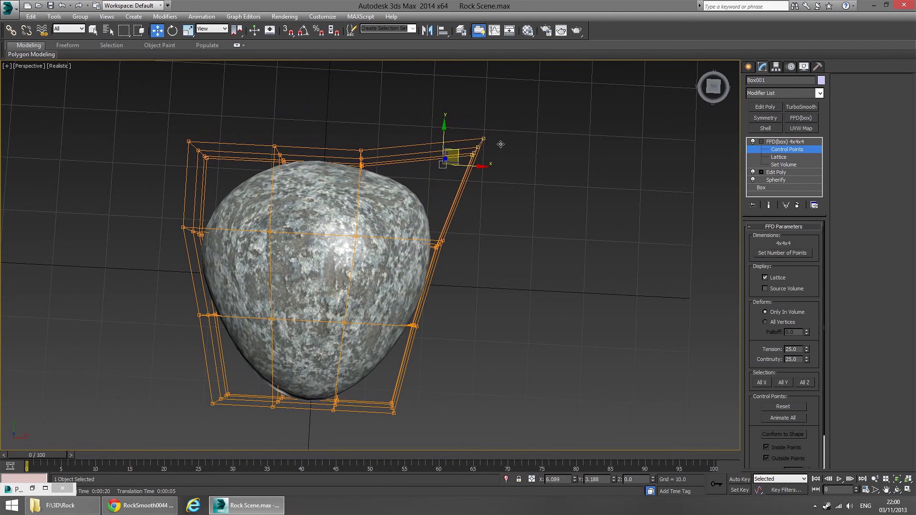
Step: Raise one inner control point on the rock's top and lower the neighbouring one to make the surface uneven
alt+middle_drag(304, 308, 311, 296)
drag(354, 207, 402, 282)
alt+middle_drag(393, 338, 420, 272)
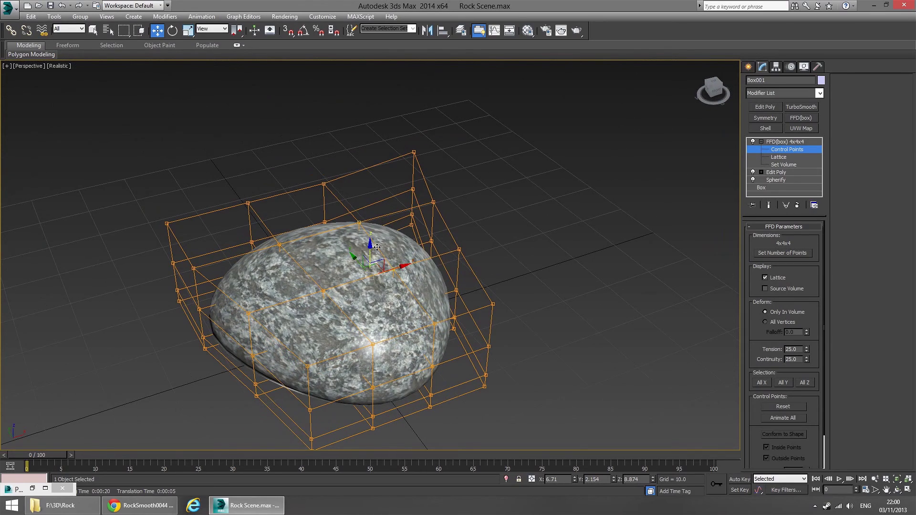
drag(377, 247, 375, 222)
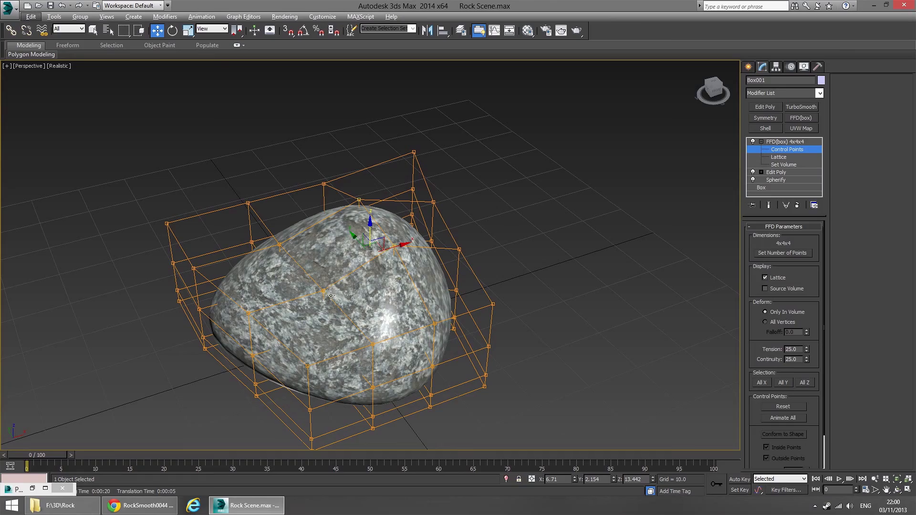
click(330, 295)
drag(330, 295, 330, 311)
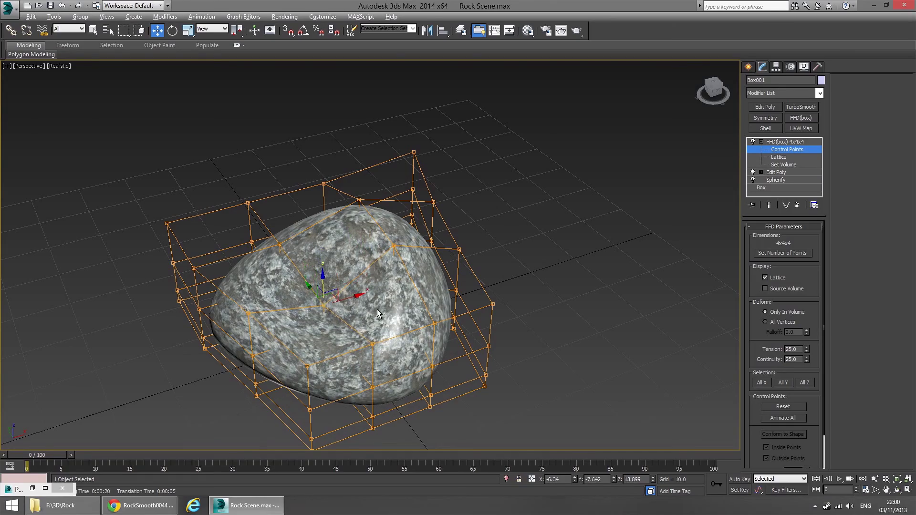
Step: Shift a middle column of control points at the wide end and raise another inner point on the rock's top
alt+middle_drag(376, 309, 236, 219)
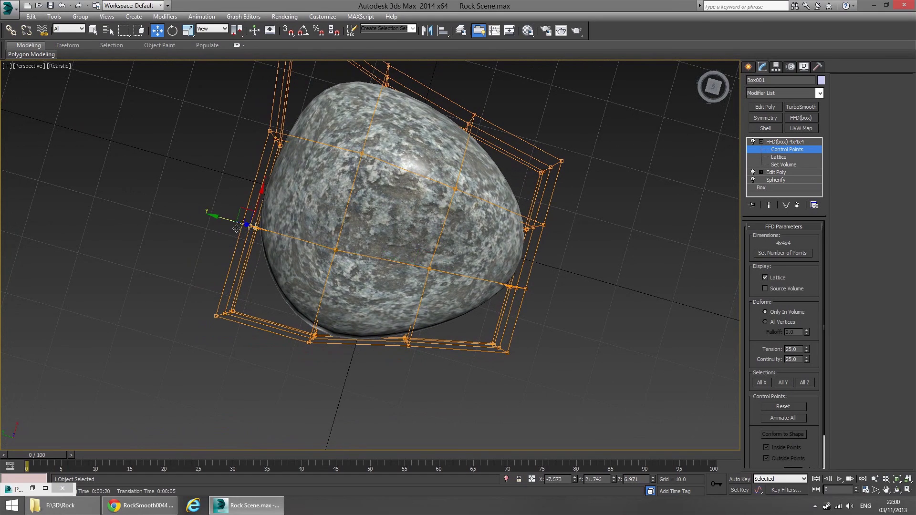
drag(236, 228, 211, 219)
alt+middle_drag(210, 219, 543, 236)
drag(330, 189, 331, 174)
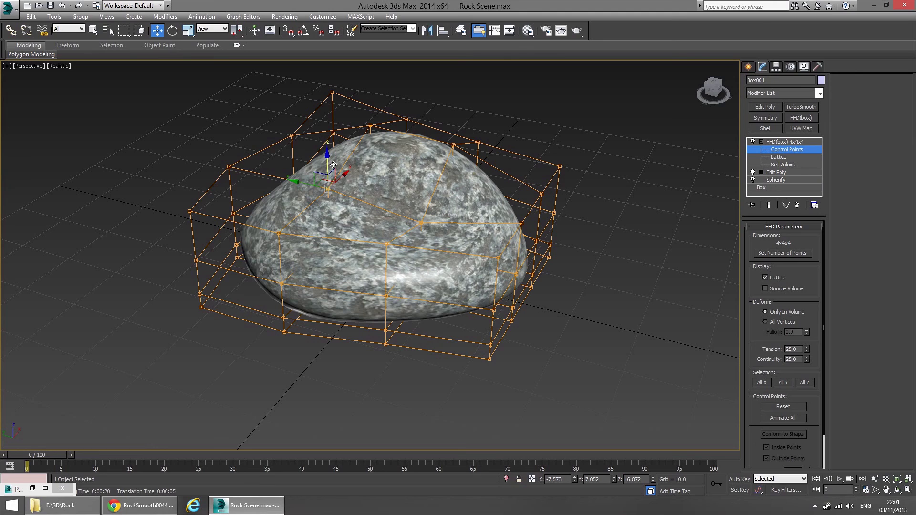
Step: Push a side column of control points inward and pull the adjacent corner column at the tapered end outward
alt+middle_drag(532, 244, 396, 274)
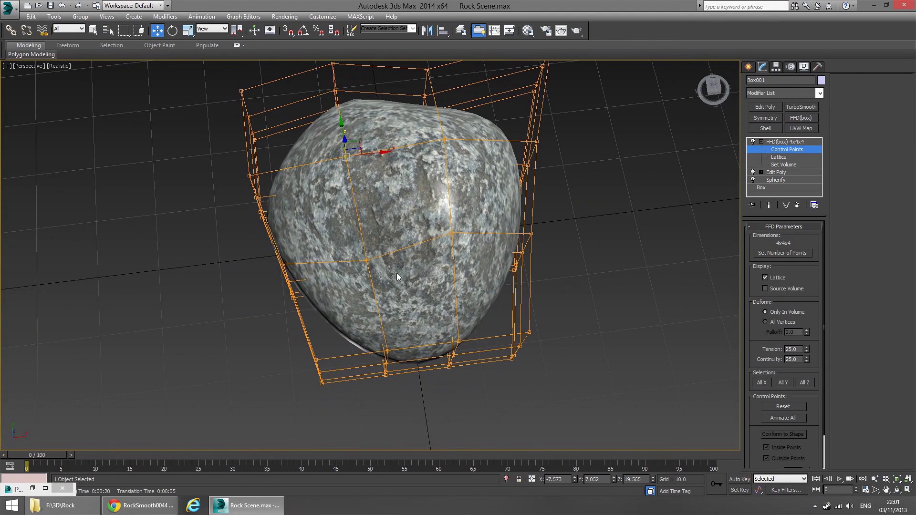
drag(316, 307, 318, 285)
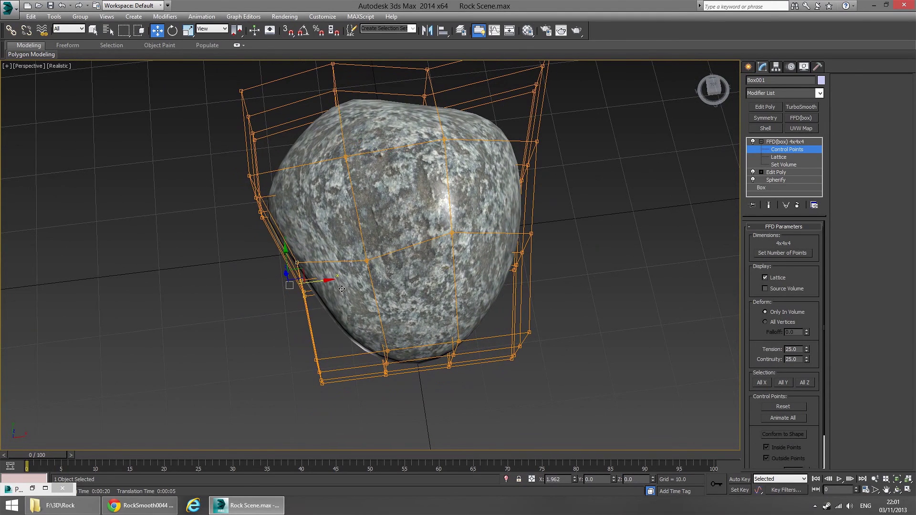
alt+middle_drag(387, 313, 304, 347)
drag(347, 414, 348, 414)
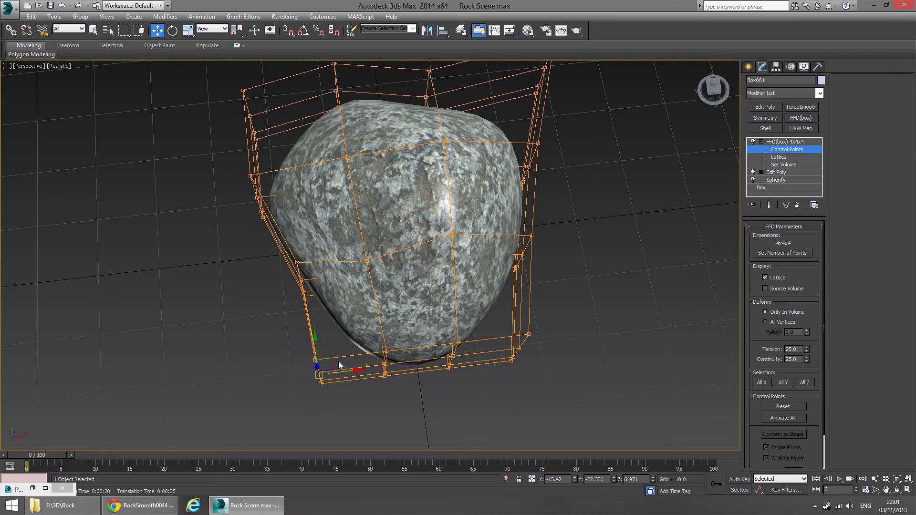
drag(339, 361, 351, 435)
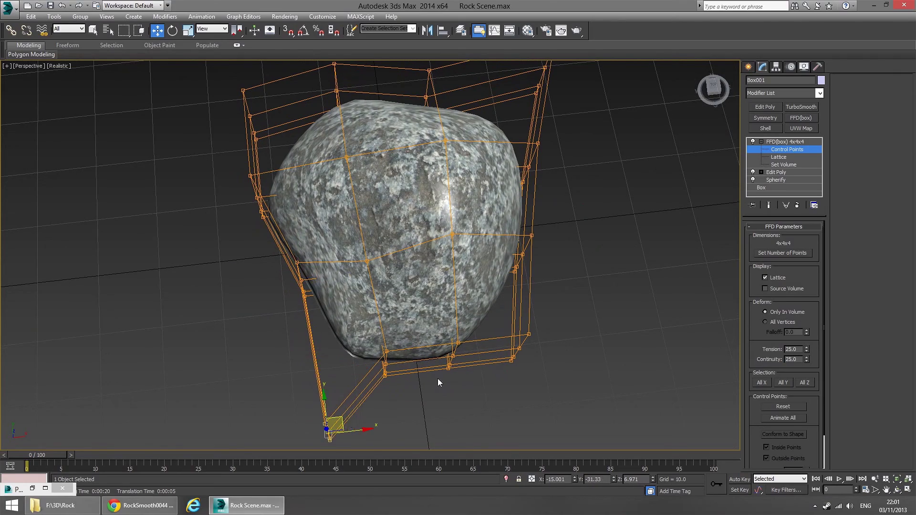
Step: Push the side control points next to the pulled-out corner further inward, and deselect the rock to check its shape
alt+middle_drag(437, 379, 502, 337)
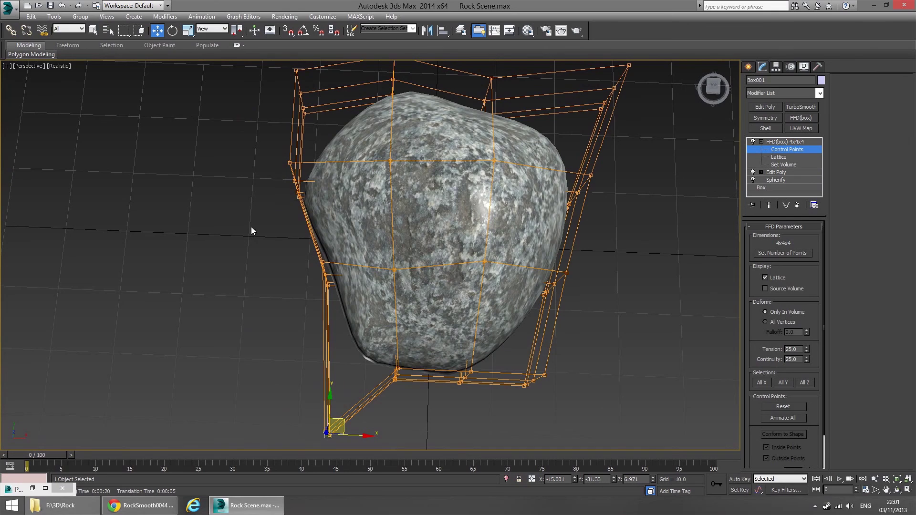
drag(341, 301, 356, 287)
alt+middle_drag(355, 286, 487, 253)
mouse_move(338, 279)
mouse_down()
mouse_move(340, 286)
mouse_move(366, 272)
mouse_up()
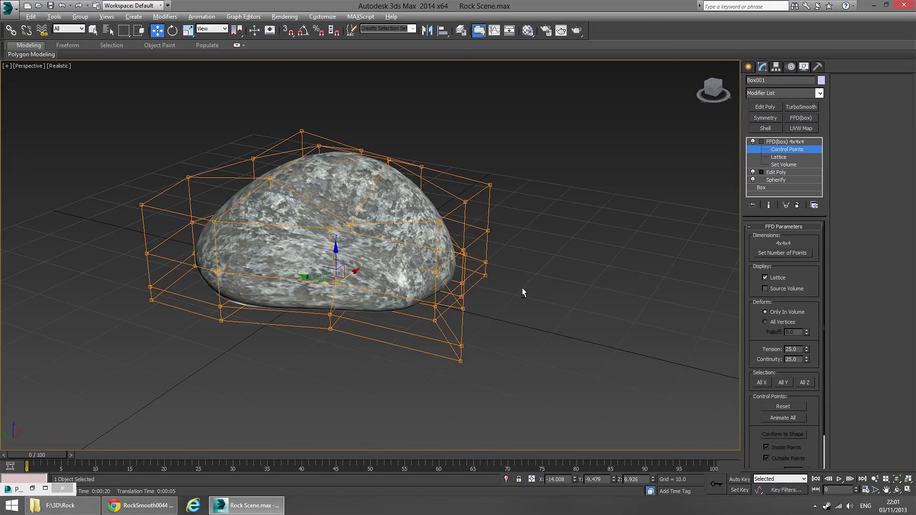
alt+middle_drag(522, 287, 437, 356)
alt+middle_drag(246, 390, 363, 361)
click(748, 67)
click(579, 196)
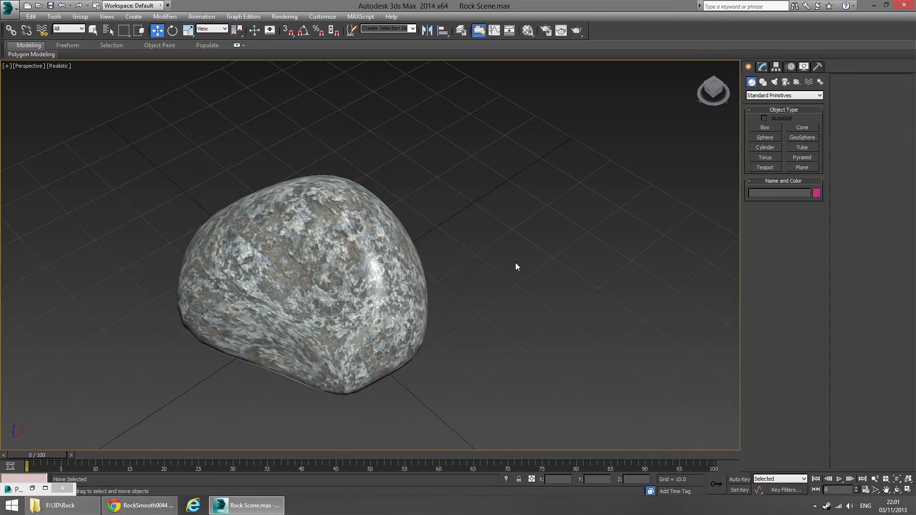
Step: Select the rock and add a TurboSmooth modifier above its FFD(box) modifier
alt+middle_drag(516, 262, 440, 324)
scroll(518, 268, down, 5)
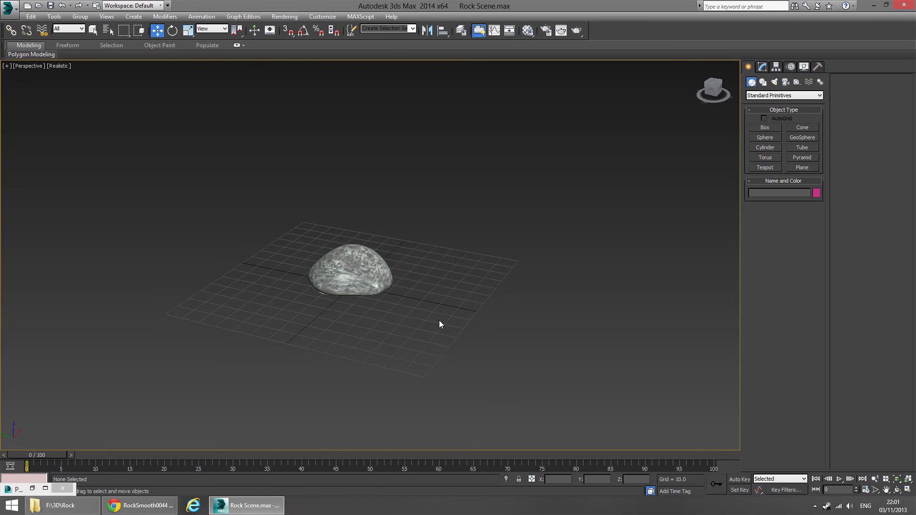
scroll(450, 323, up, 6)
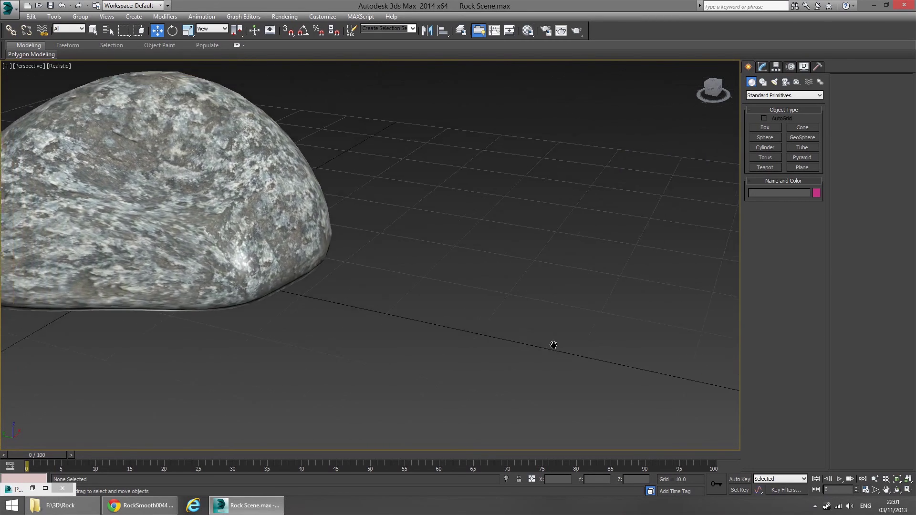
alt+middle_drag(560, 372, 533, 322)
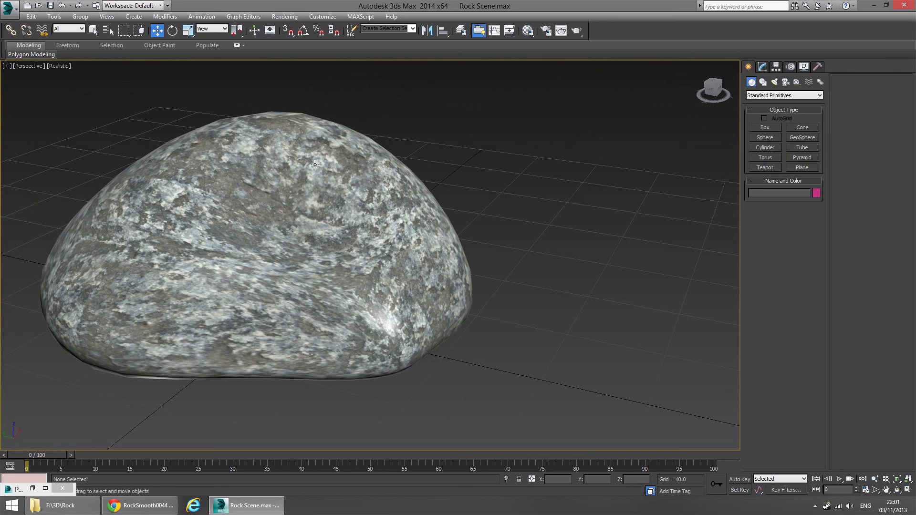
click(761, 68)
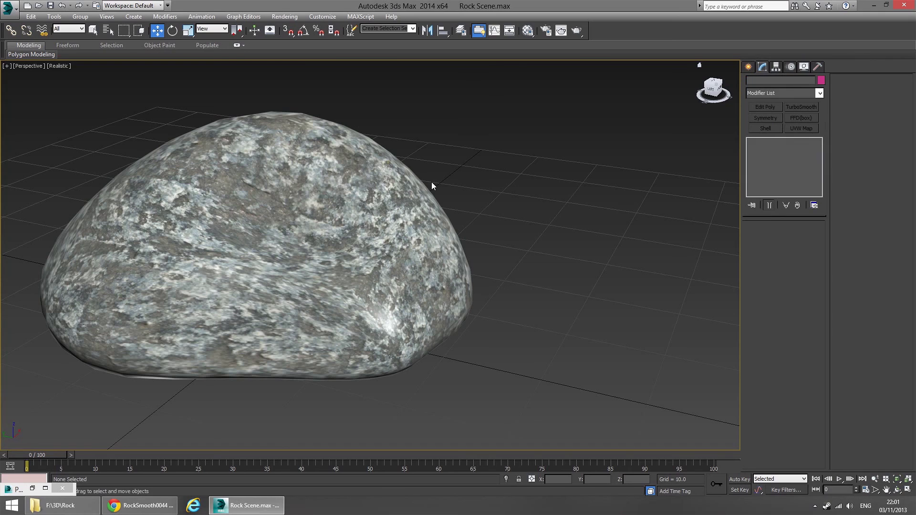
click(370, 186)
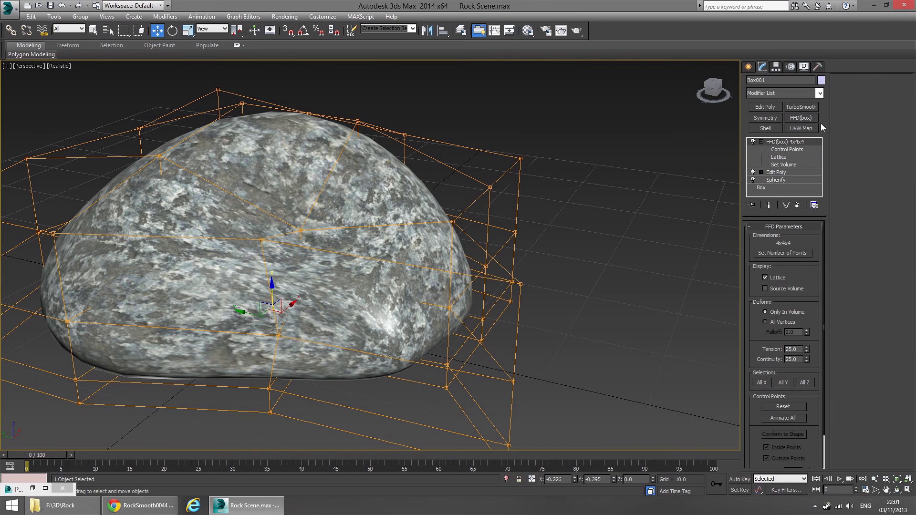
click(801, 107)
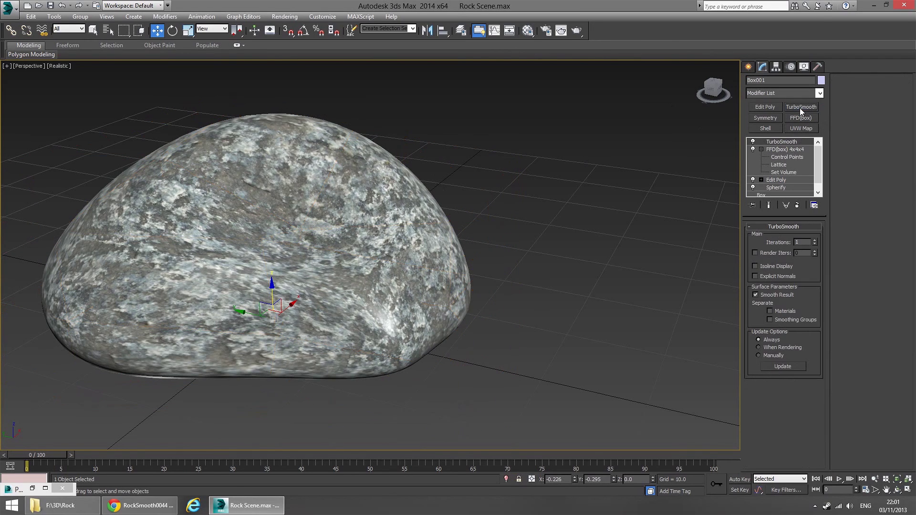
Step: Add a Noise modifier to the rock, enable Fractal and set the noise scale to 55
alt+middle_drag(364, 233, 369, 235)
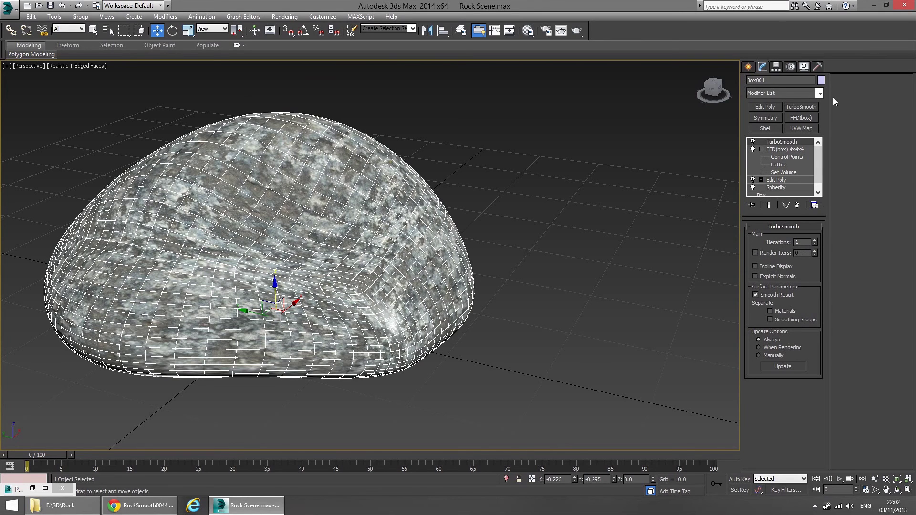
click(819, 93)
key(n)
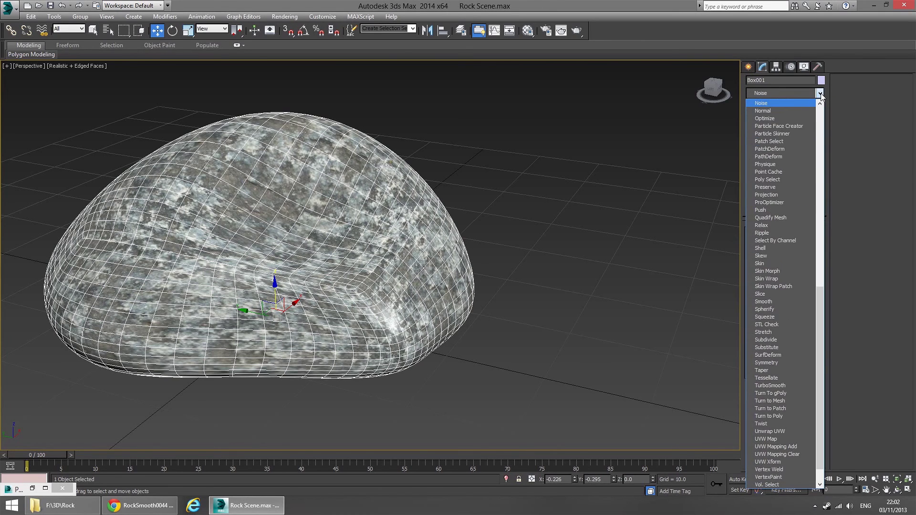
key(Return)
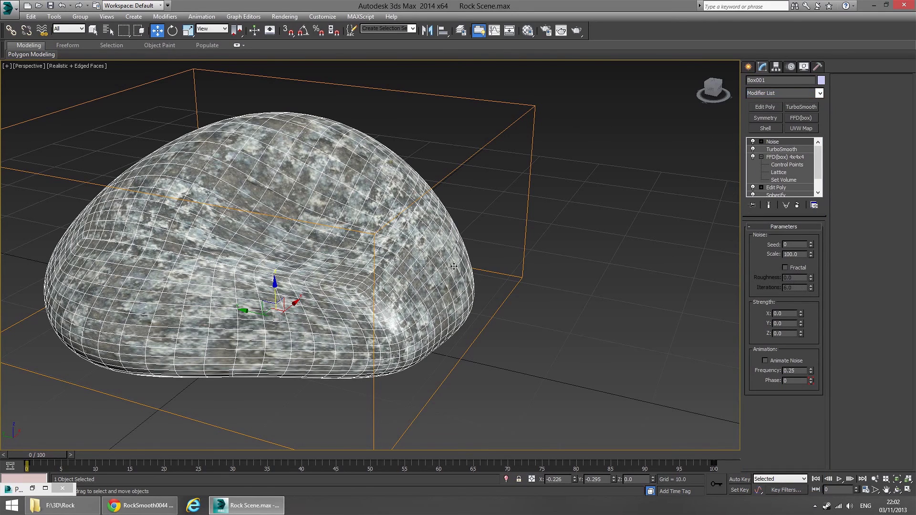
click(785, 267)
middle_drag(599, 281, 604, 292)
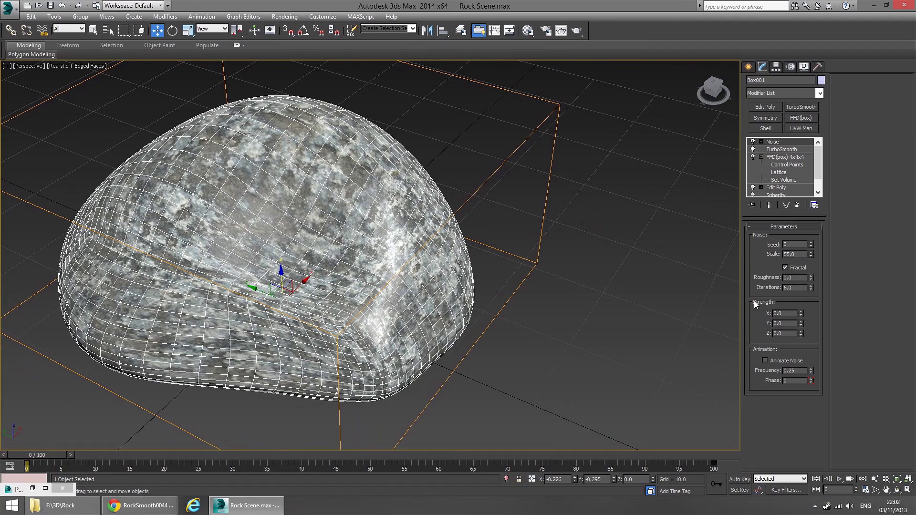
Step: Set the noise strength to 4.28 in X, 4.62 in Y and 3.6 in Z
drag(801, 313, 802, 289)
drag(801, 323, 803, 102)
drag(800, 334, 780, 183)
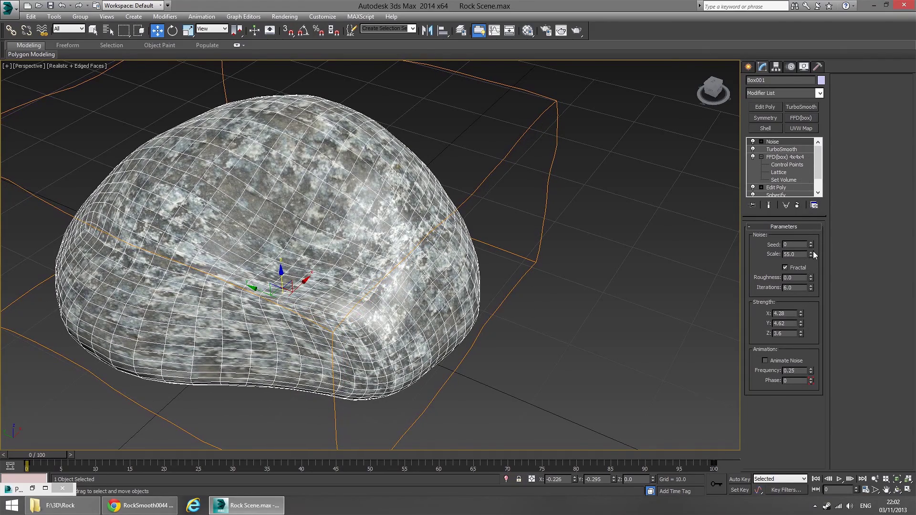
Step: Hide the edged faces and reduce the noise scale to 25.41 for tighter bumps on the rock
drag(810, 255, 809, 277)
key(F4)
alt+middle_drag(612, 244, 599, 234)
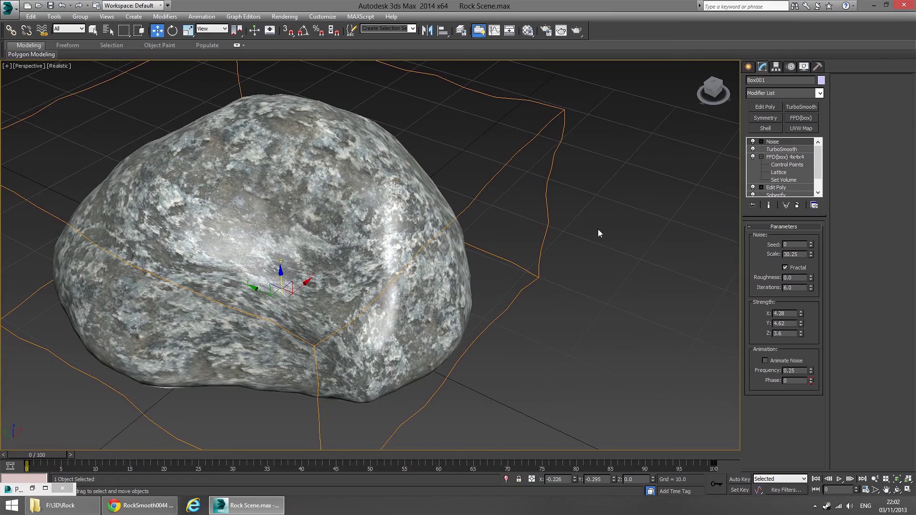
mouse_move(492, 231)
alt+middle_down()
mouse_move(497, 205)
mouse_move(552, 210)
mouse_move(493, 241)
mouse_move(508, 224)
alt+middle_up()
drag(810, 257, 819, 272)
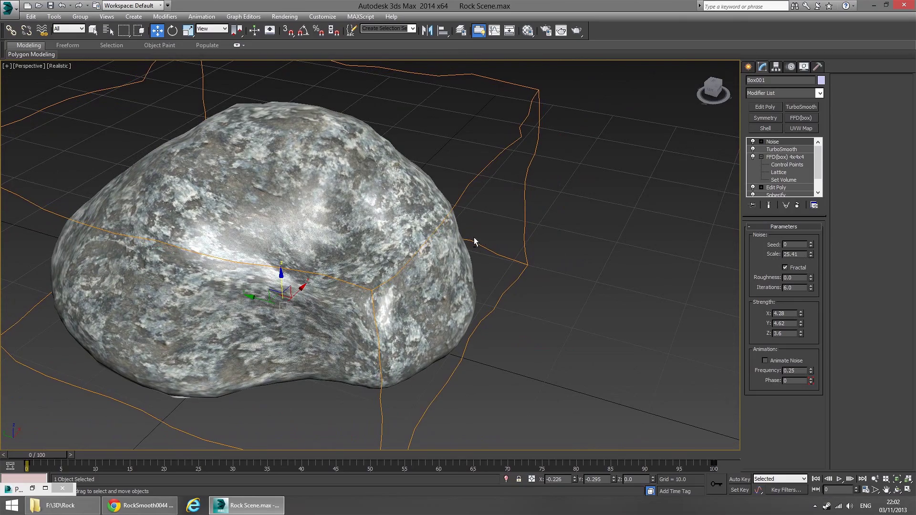
alt+middle_drag(474, 244, 246, 191)
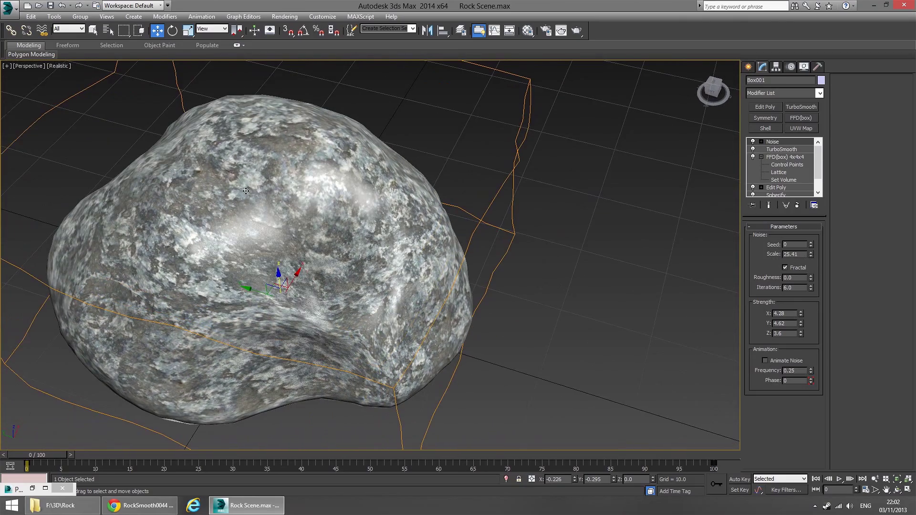
alt+middle_drag(241, 96, 367, 209)
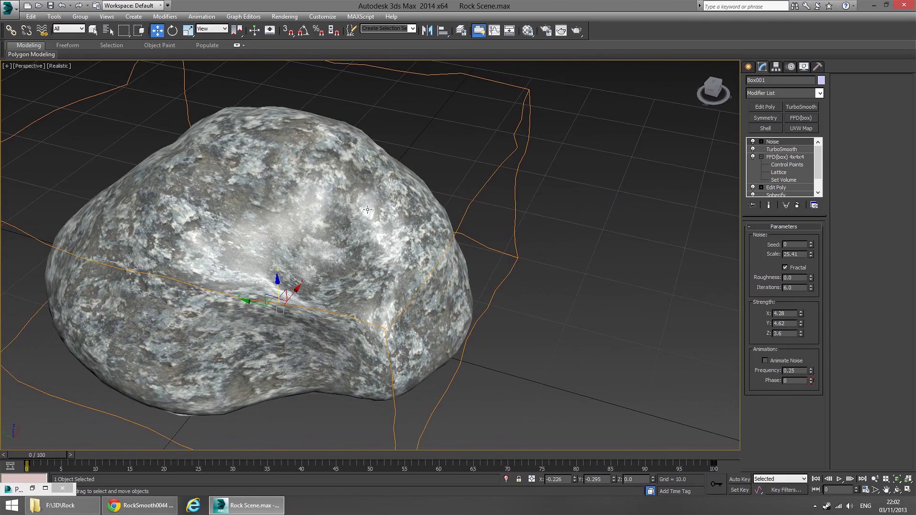
Step: Raise the TurboSmooth iterations to 3 while showing the end result of the whole modifier stack
click(781, 149)
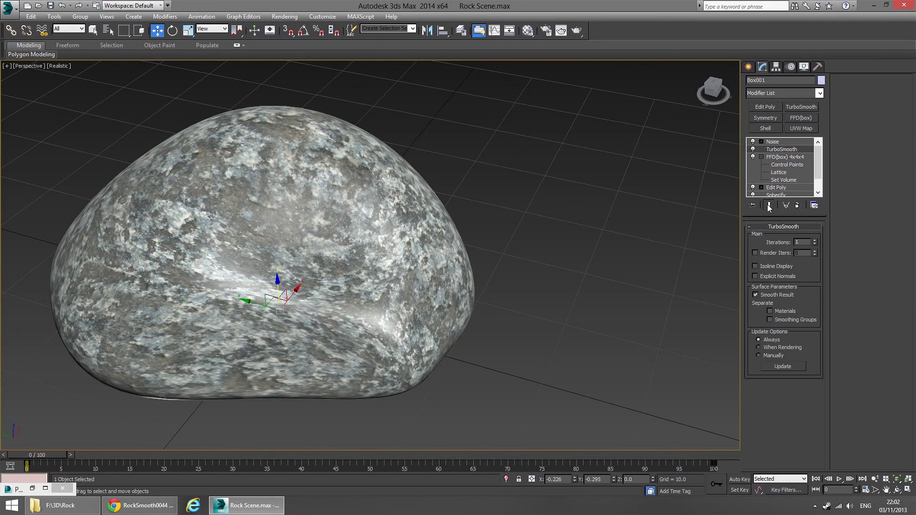
click(769, 205)
click(815, 241)
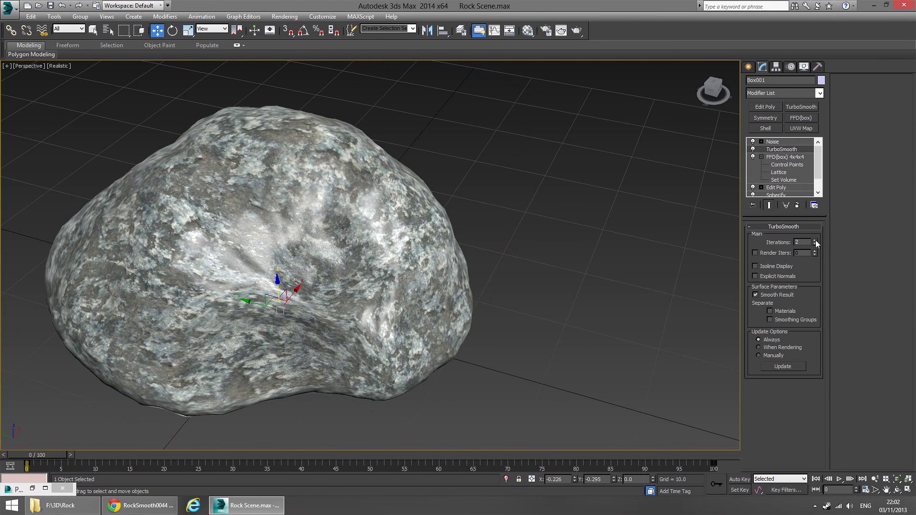
click(815, 240)
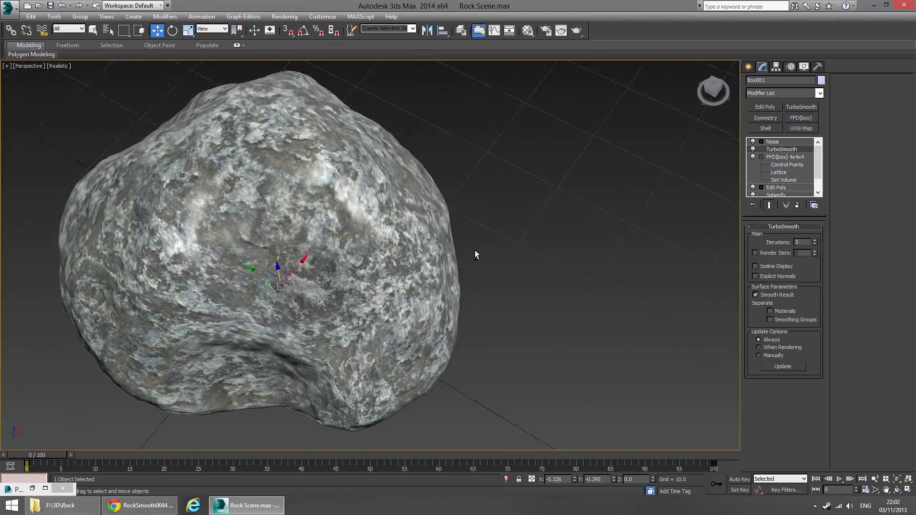
Step: Display the edged faces, enable Isoline Display in TurboSmooth, and hide the edges again
key(F4)
alt+middle_drag(362, 222, 403, 222)
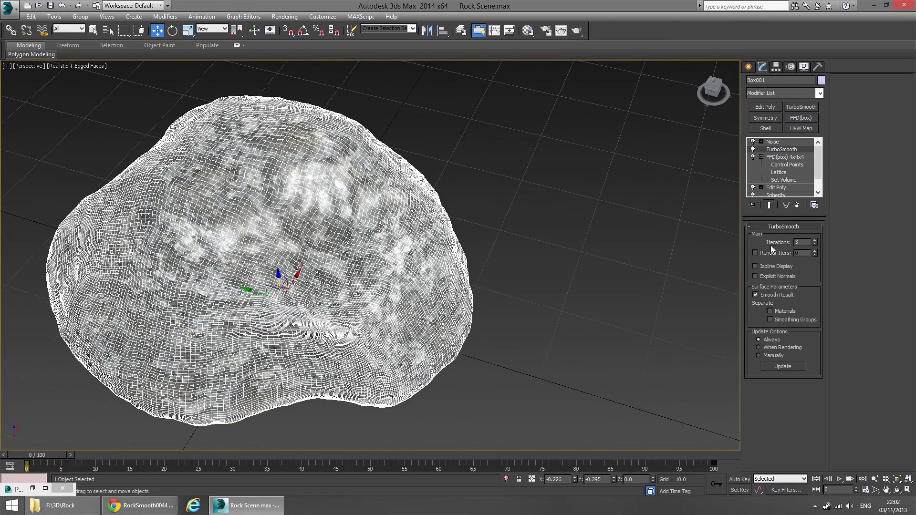
click(755, 265)
mouse_move(459, 235)
alt+middle_down()
mouse_move(466, 211)
mouse_move(507, 221)
mouse_move(472, 256)
mouse_move(450, 253)
mouse_move(473, 235)
alt+middle_up()
key(F4)
Step: Examine the rock material's special purpose map settings, and inspect the rock's surface from several distances
key(m)
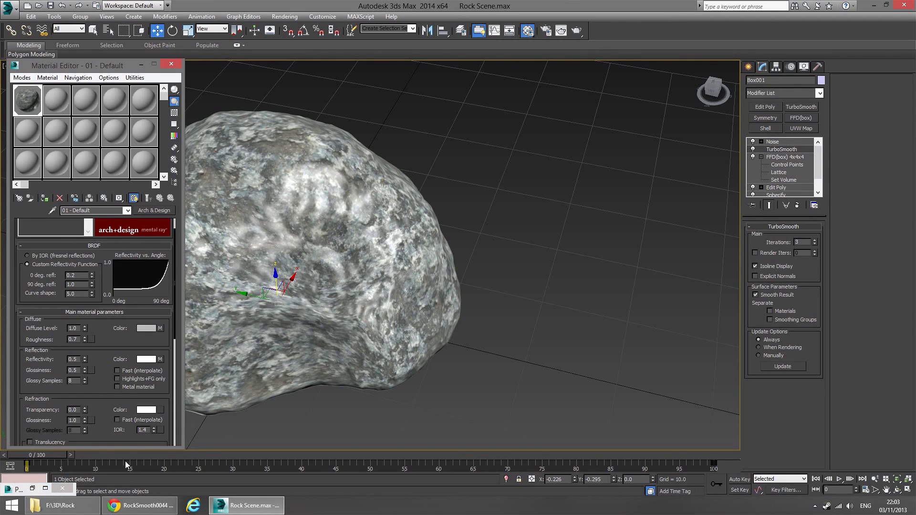
scroll(162, 328, down, 8)
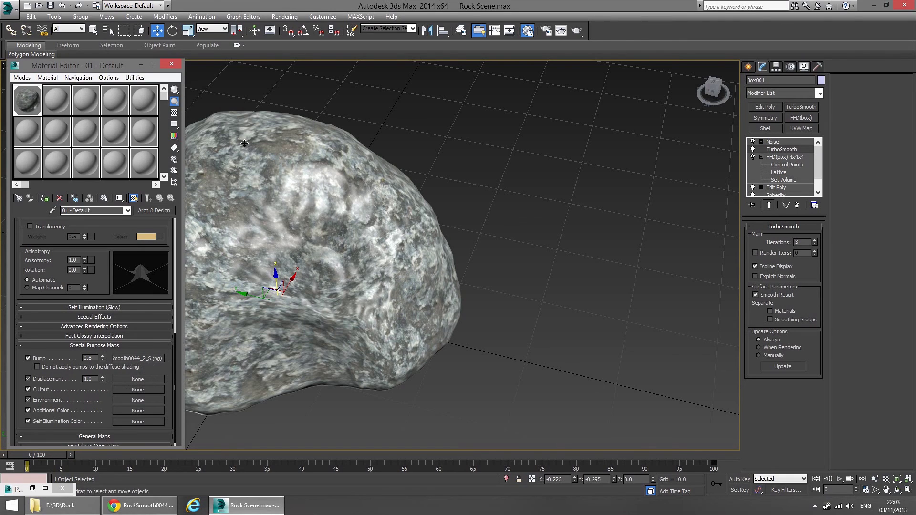
click(171, 66)
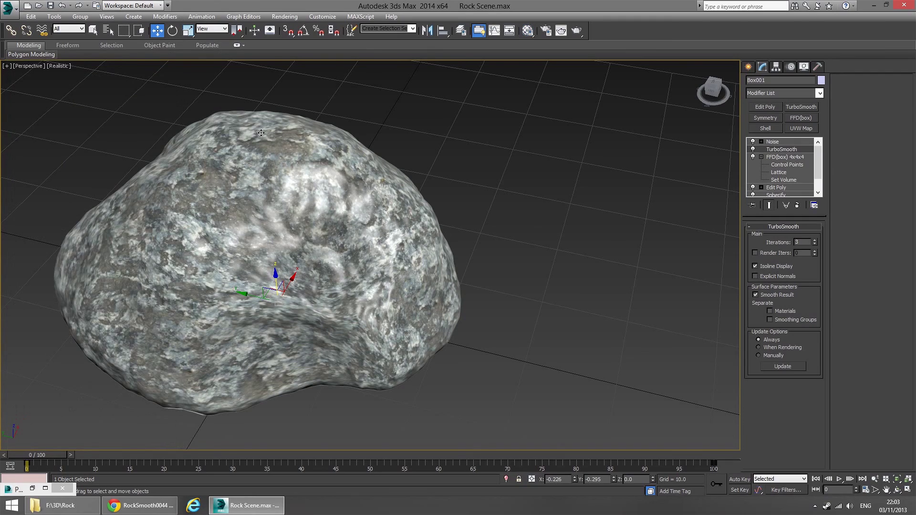
alt+middle_drag(456, 219, 440, 213)
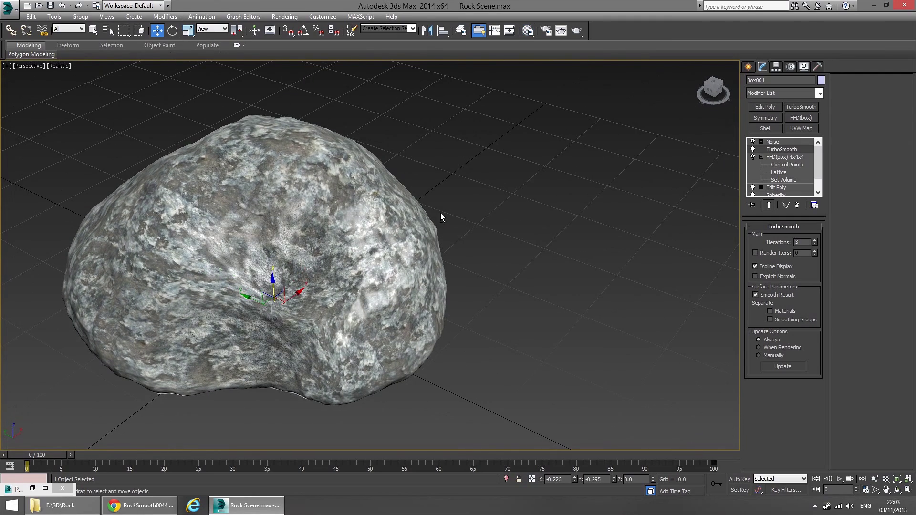
click(748, 66)
scroll(379, 189, down, 10)
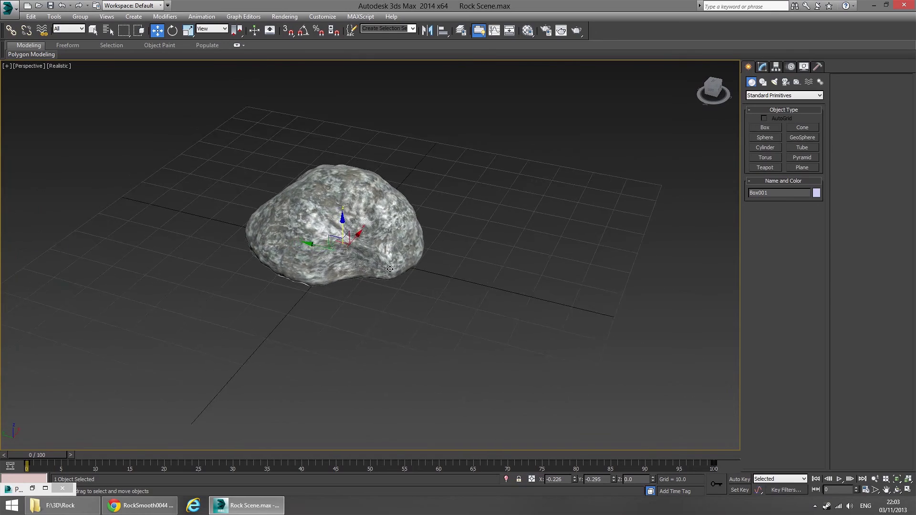
scroll(415, 246, up, 6)
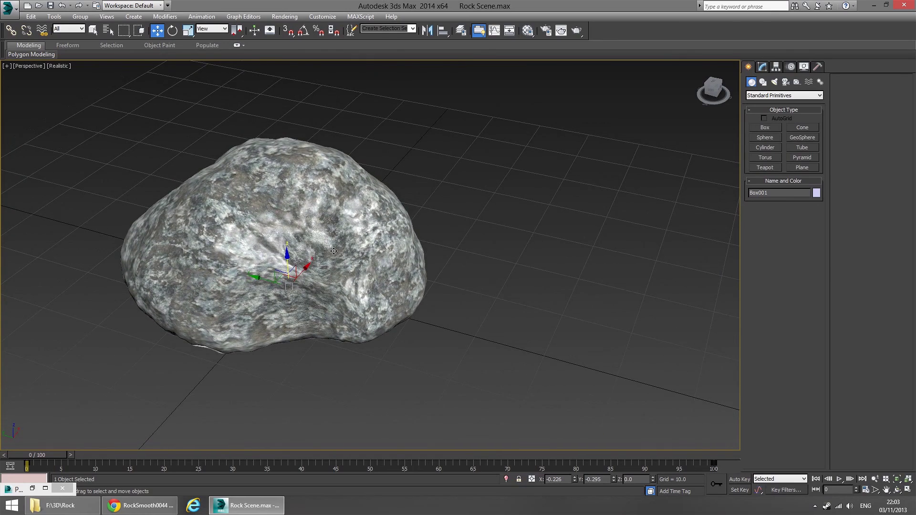
alt+middle_drag(415, 246, 414, 250)
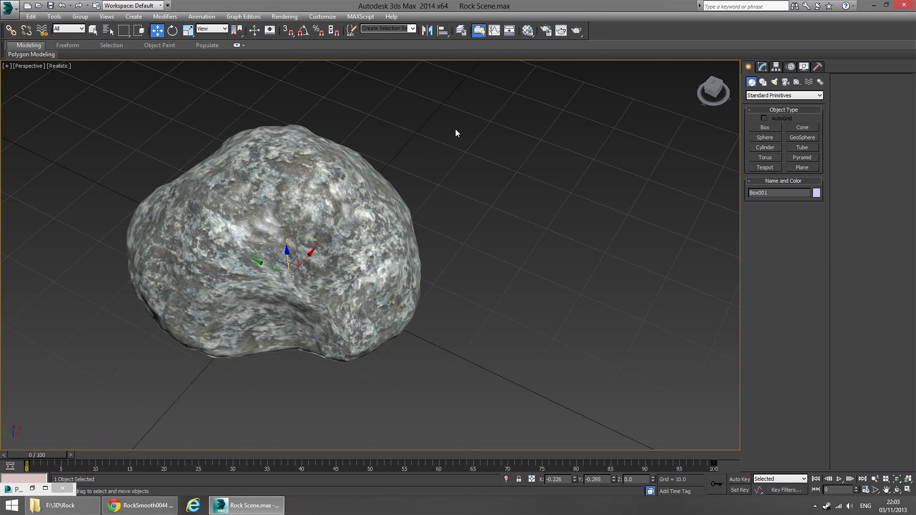
Step: In the rock's TurboSmooth modifier, enable Render Iters with a value of 3 and lower the viewport iterations to 0
click(762, 67)
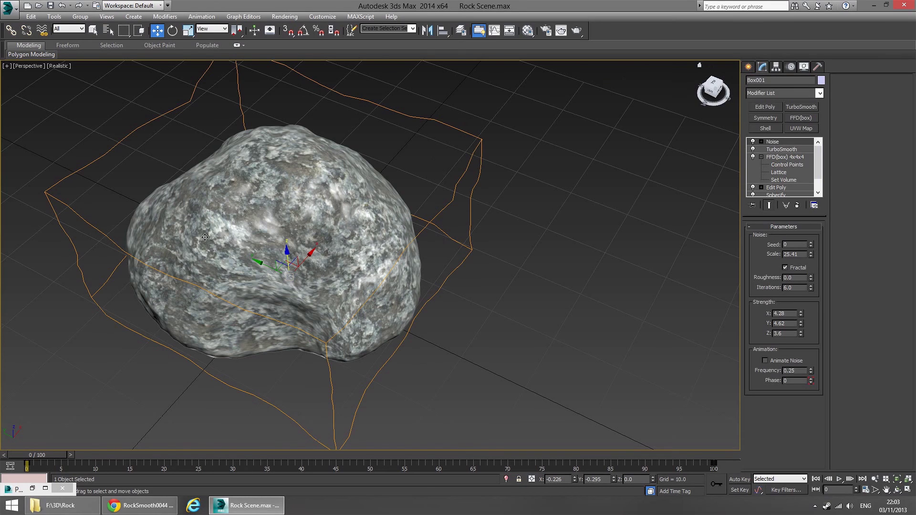
click(773, 150)
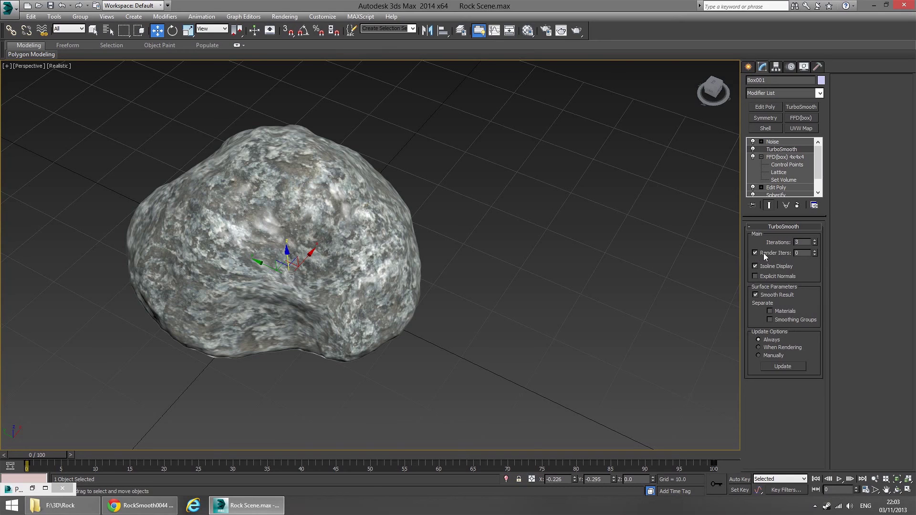
click(814, 246)
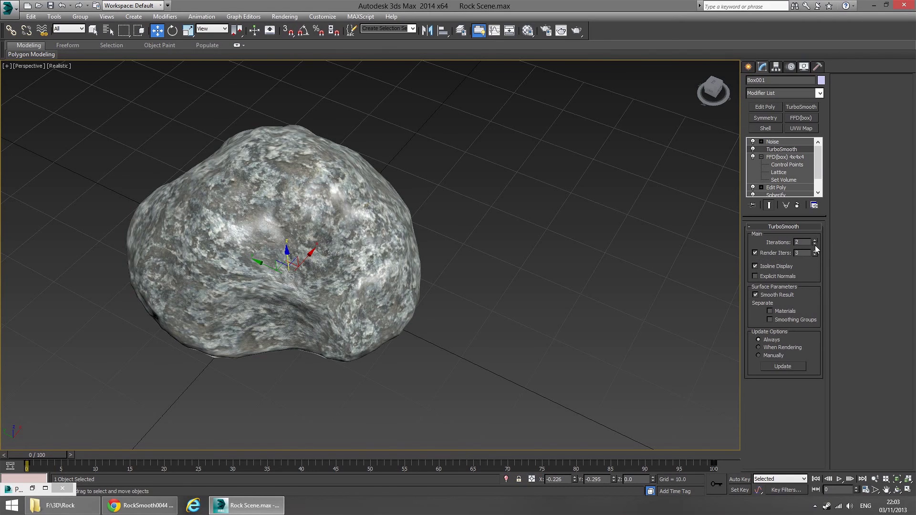
click(815, 245)
click(814, 245)
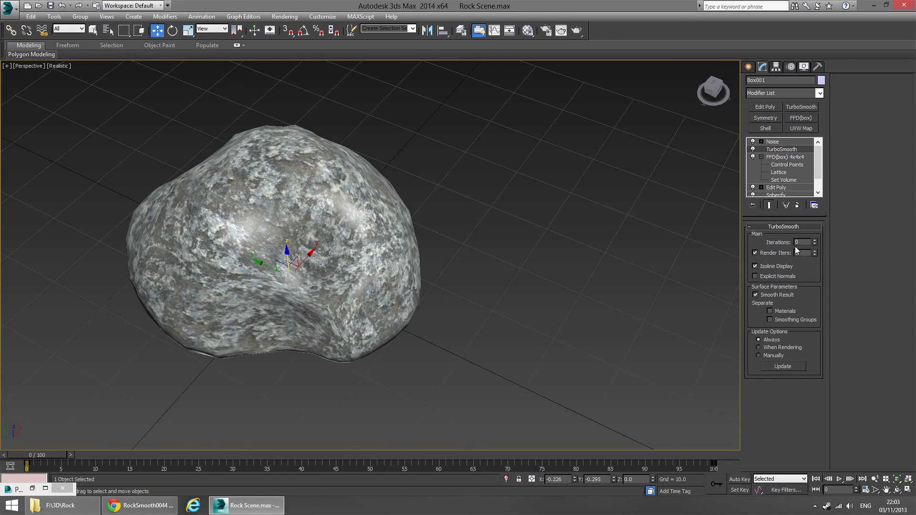
middle_drag(493, 209, 515, 216)
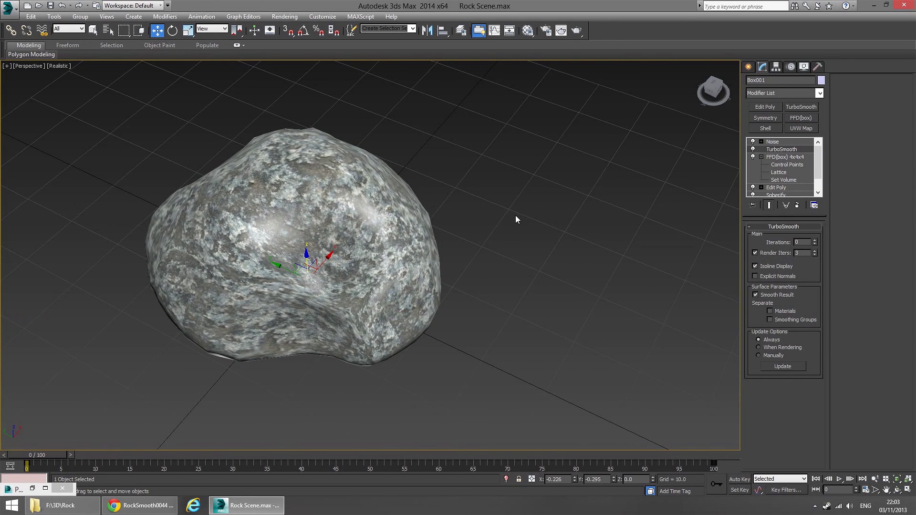
Step: Display the rock's edged faces and turn off Isoline Display in TurboSmooth
key(F4)
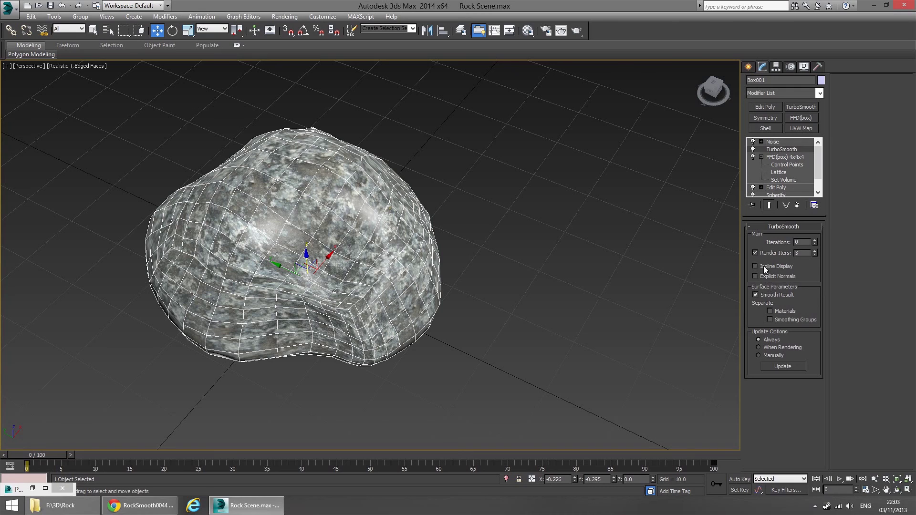
click(755, 265)
middle_drag(353, 244, 423, 243)
Step: Raise the TurboSmooth viewport iterations to 3 to compare the mesh density, and return them to 0
click(815, 240)
click(815, 240)
click(814, 240)
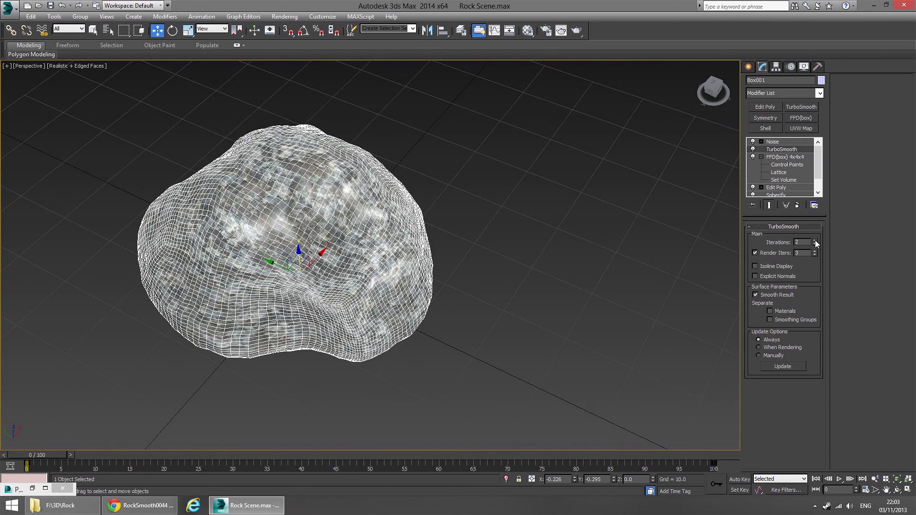
alt+middle_drag(388, 244, 382, 259)
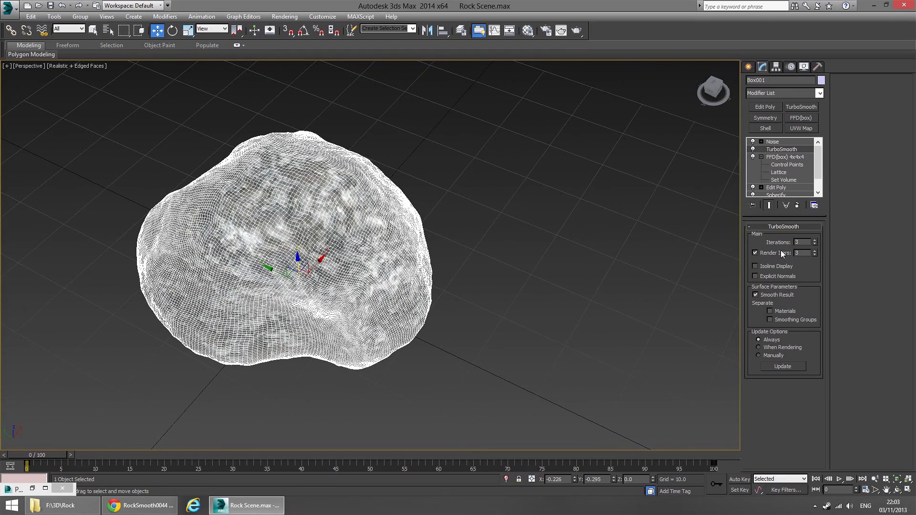
click(814, 245)
click(815, 244)
click(815, 244)
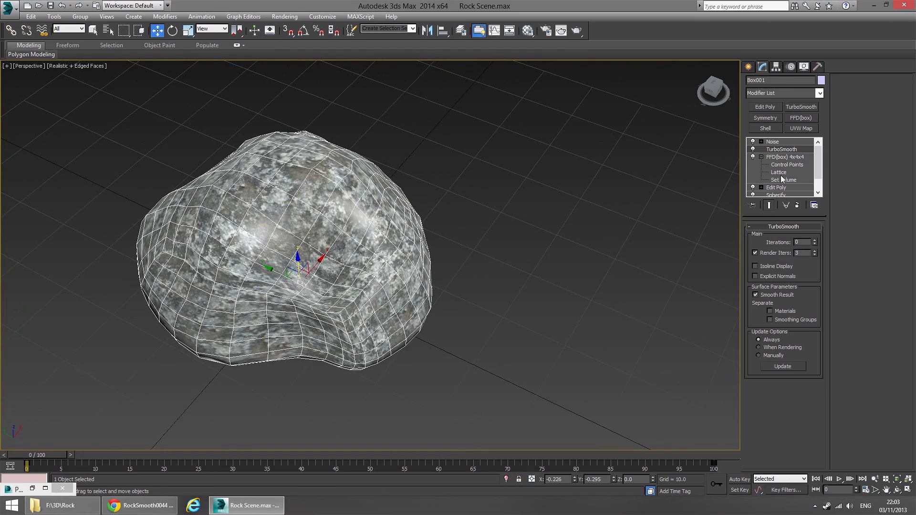
Step: Deselect the rock and turn off its edged faces display
click(748, 67)
click(644, 90)
alt+middle_drag(503, 172, 467, 202)
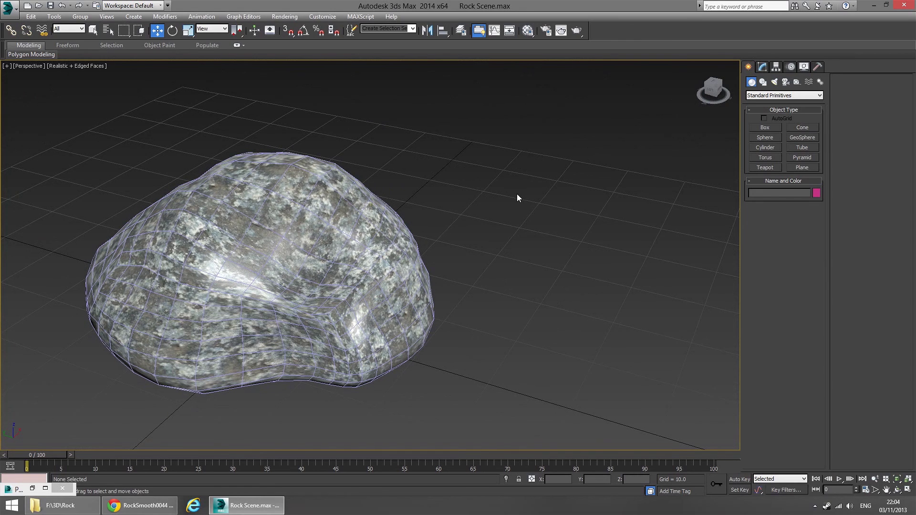
key(F4)
alt+middle_drag(419, 190, 321, 166)
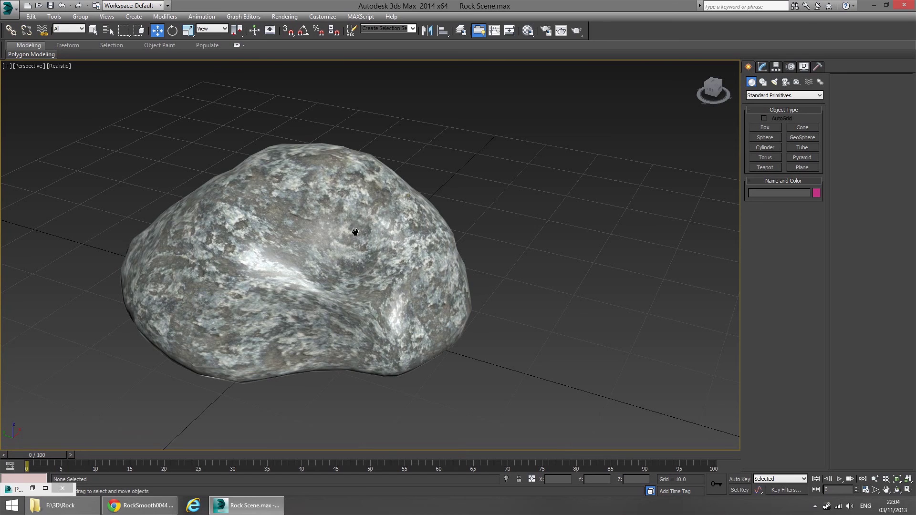
middle_drag(353, 233, 349, 241)
Step: Set the blur of the rock material's diffuse color bitmap to 0.1
key(m)
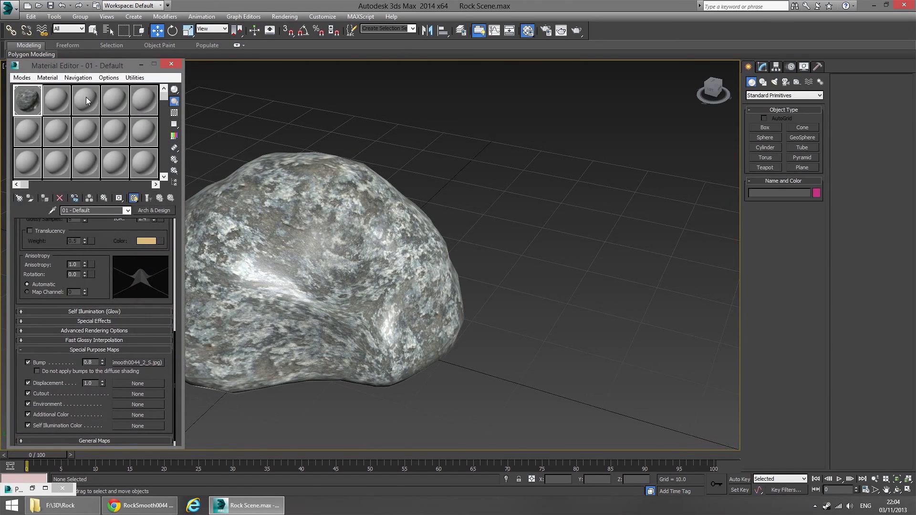
scroll(152, 316, up, 7)
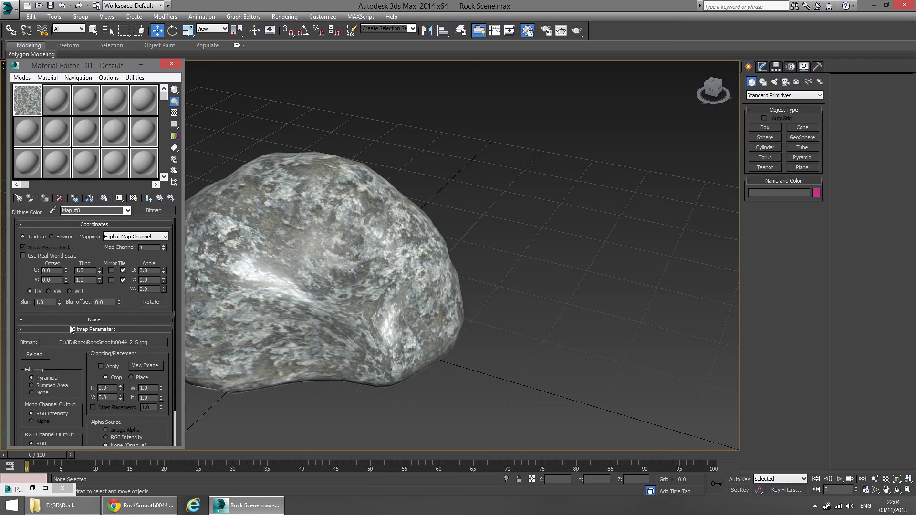
click(33, 306)
text(.1)
Step: Replace the diffuse bitmap with a Color Correction map, keeping the old map as a sub-map
click(161, 212)
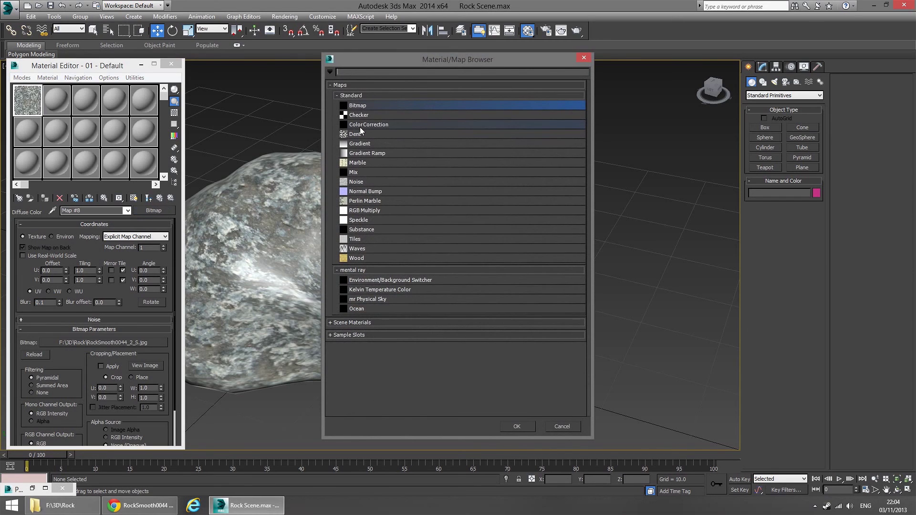
click(359, 127)
double_click(382, 125)
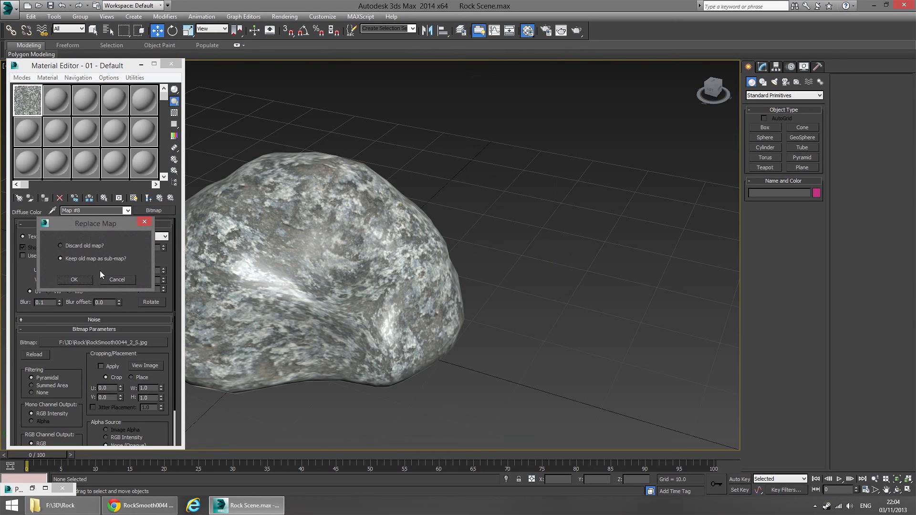
click(78, 279)
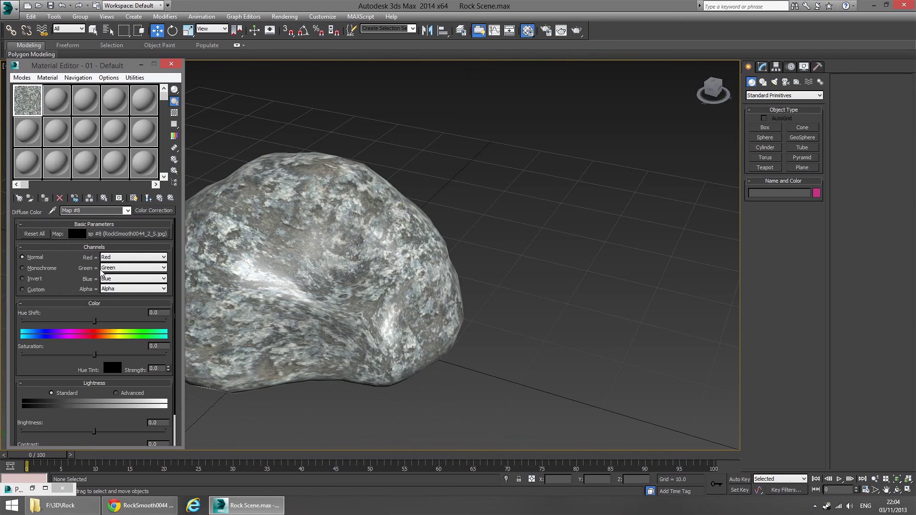
Step: Open an enlarged preview of the Color Correction map, raise its contrast to about 26.2, and close the material editor
double_click(31, 103)
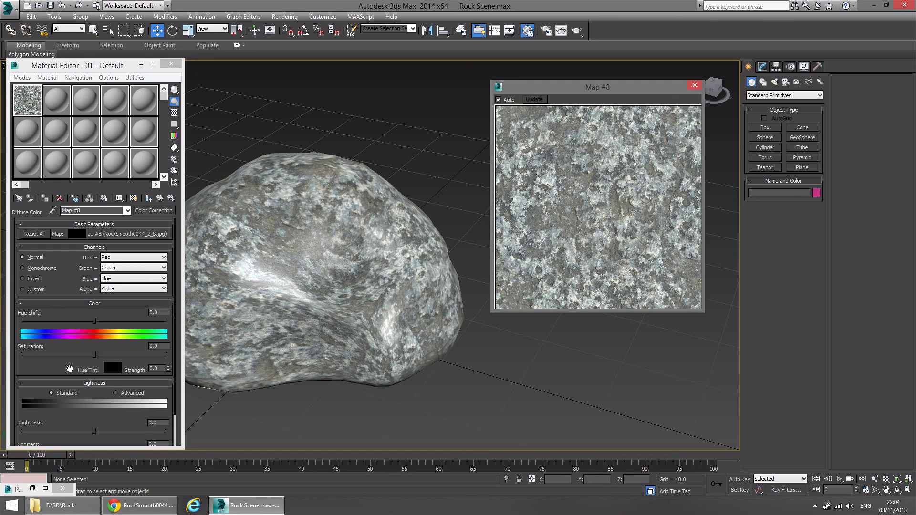
drag(70, 369, 60, 292)
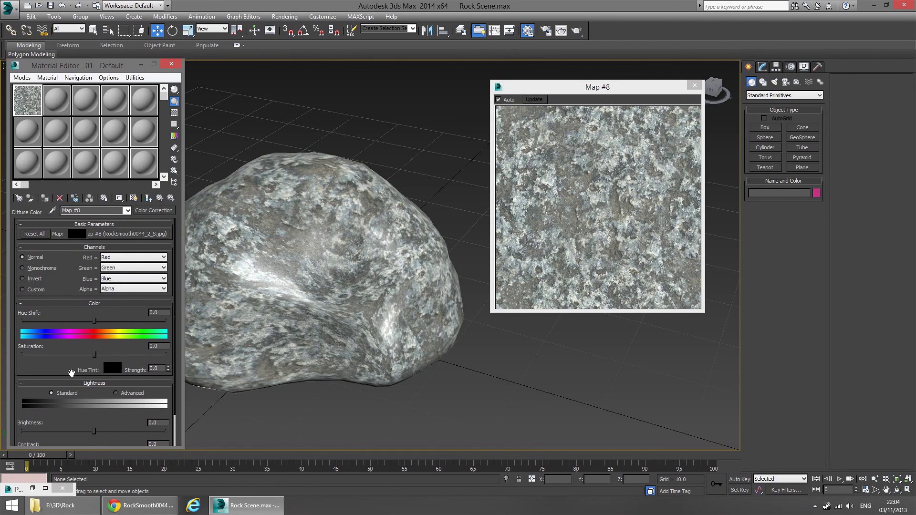
drag(71, 372, 90, 337)
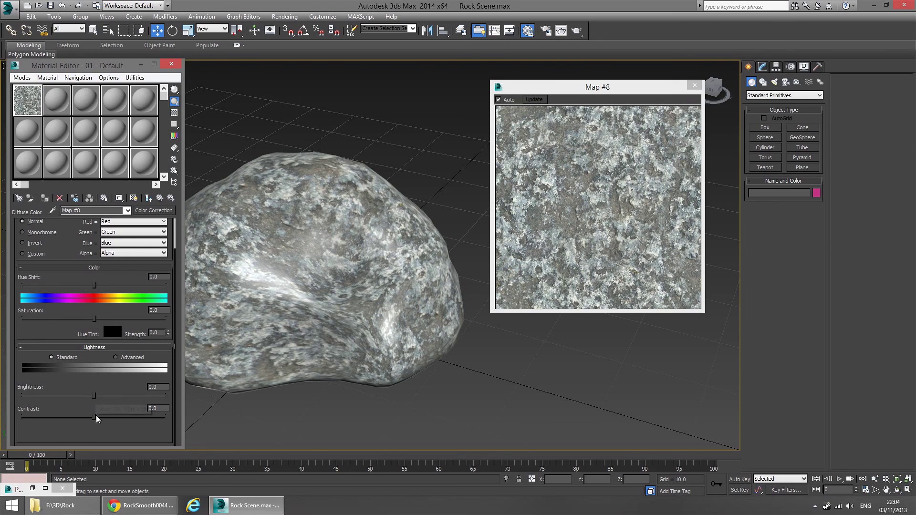
drag(95, 422, 117, 424)
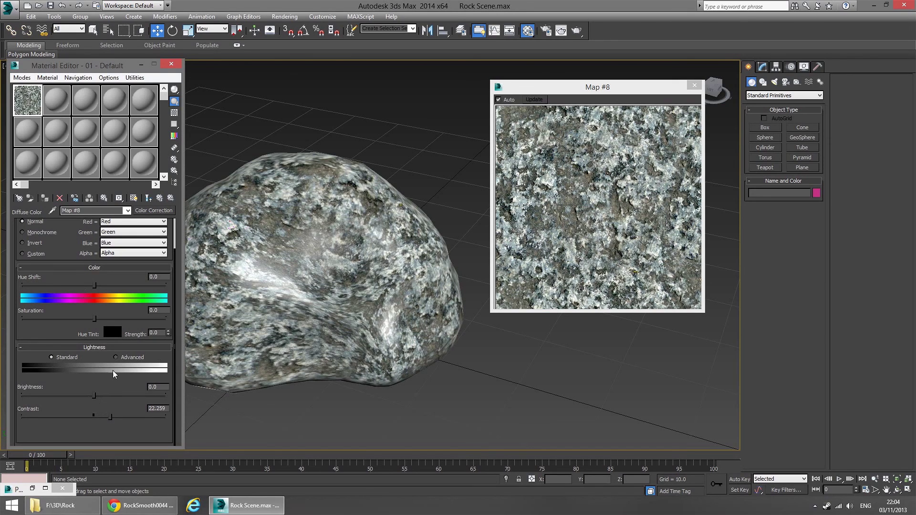
drag(115, 424, 118, 424)
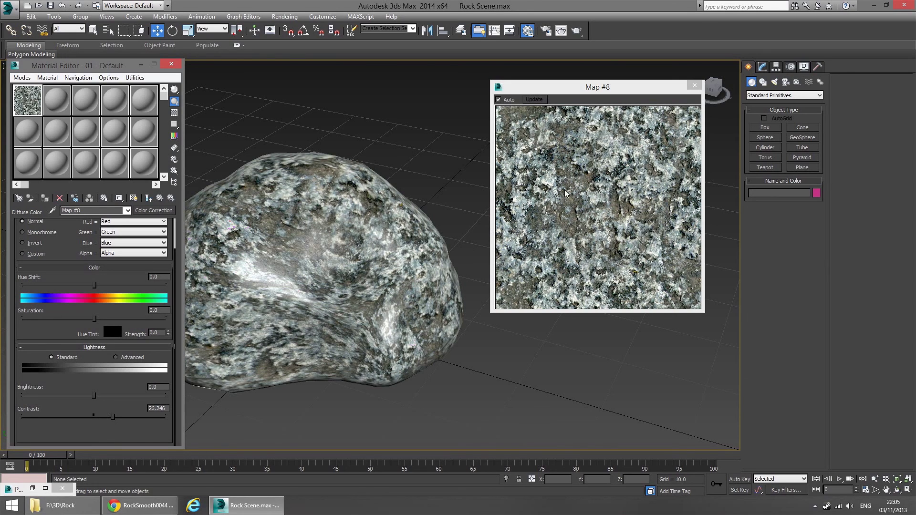
click(170, 63)
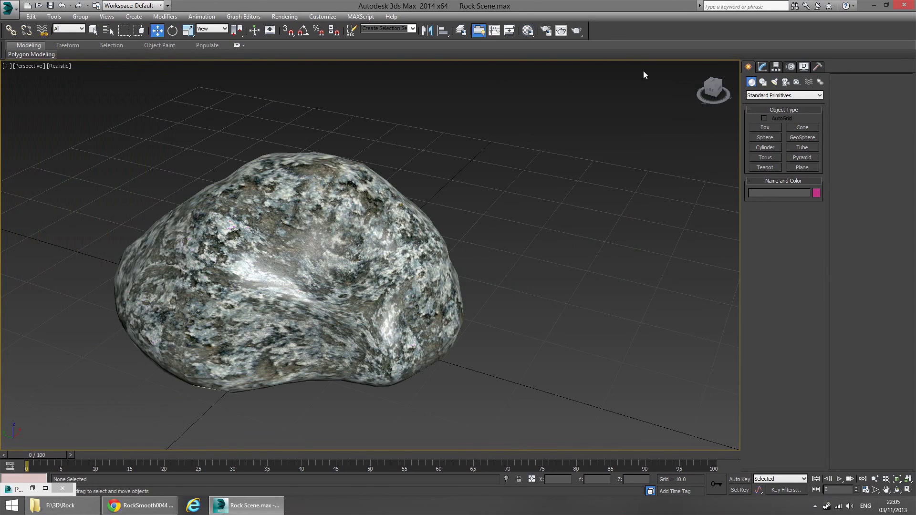
Step: Unhide all objects in the scene
alt+middle_drag(525, 180, 515, 221)
scroll(515, 219, down, 5)
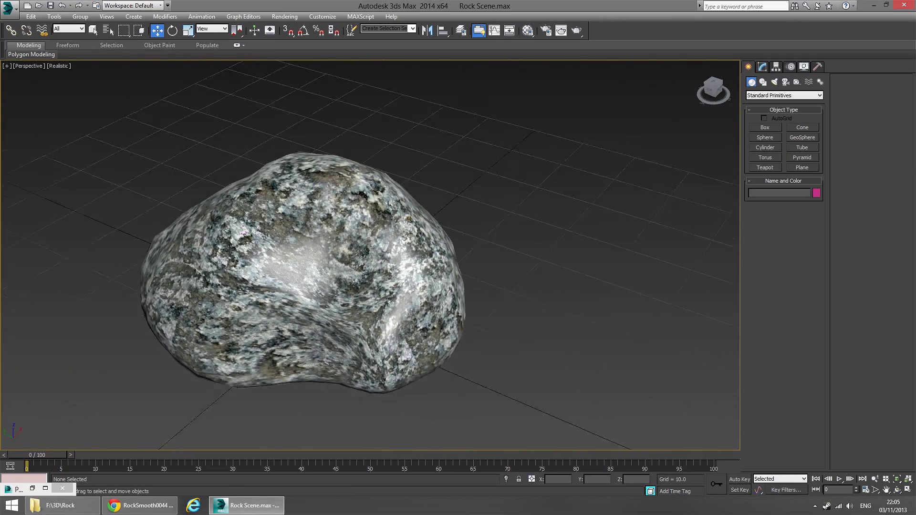
scroll(491, 206, up, 3)
right_click(488, 176)
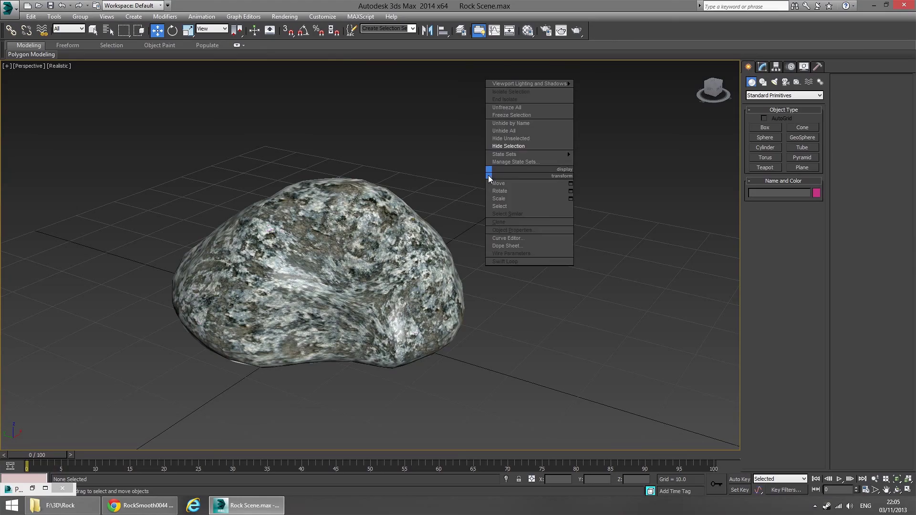
click(508, 131)
alt+middle_drag(509, 137, 489, 317)
Step: In the maximized front view, select the rock and raise it slightly above the round platform, to a Z position of about 0.118
key(alt+w)
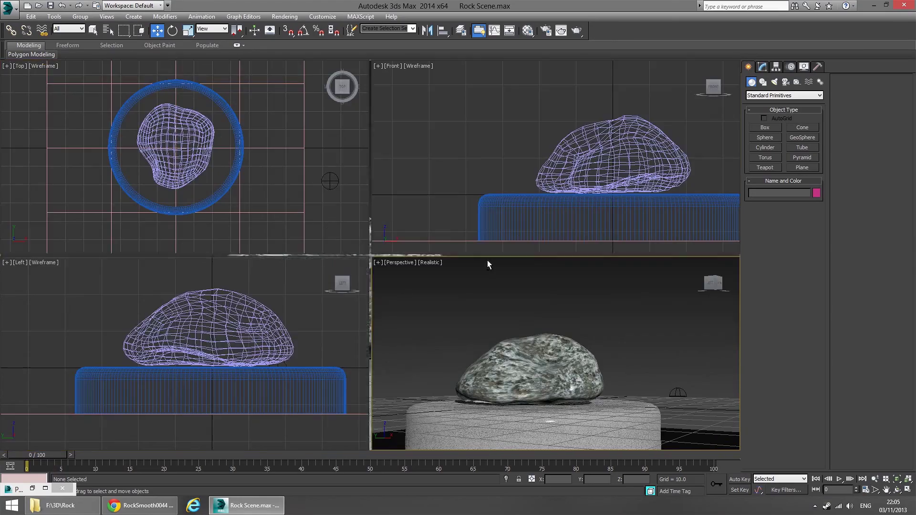
right_click(542, 213)
key(alt+w)
scroll(467, 190, up, 6)
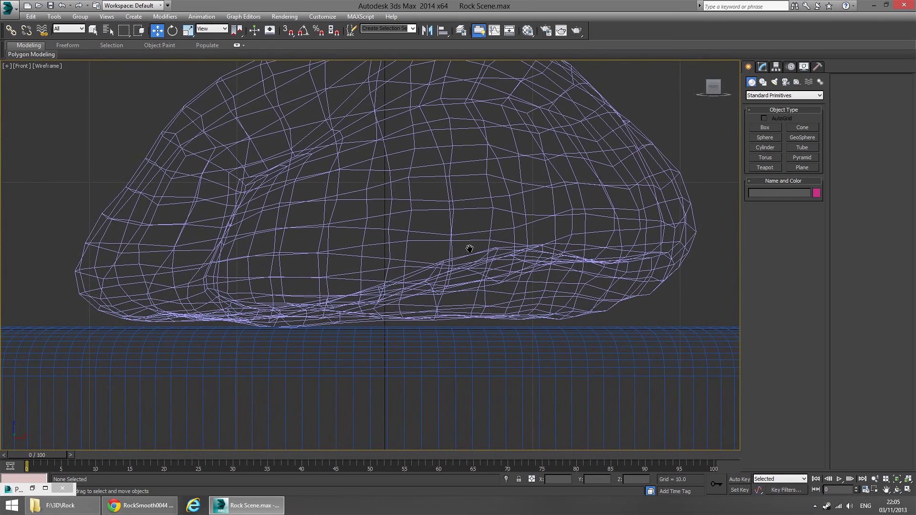
scroll(370, 258, up, 4)
click(400, 248)
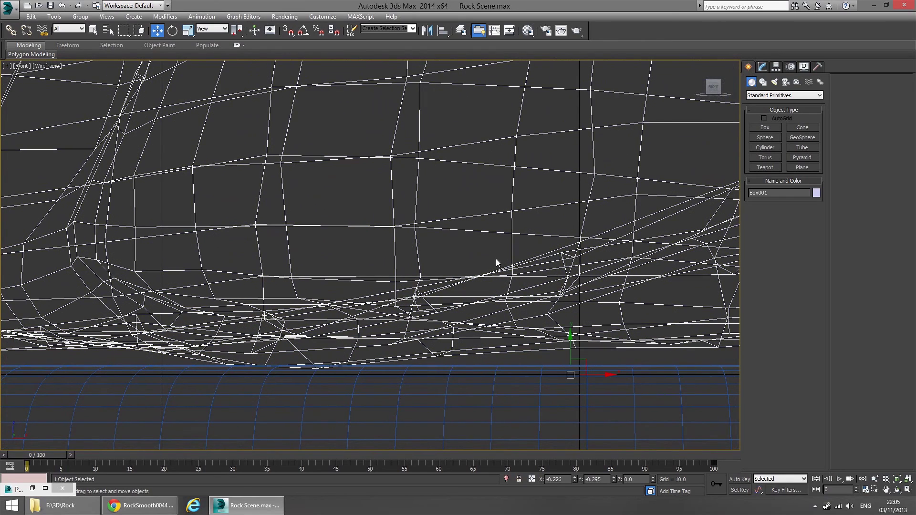
drag(585, 344, 586, 343)
middle_drag(659, 119, 660, 114)
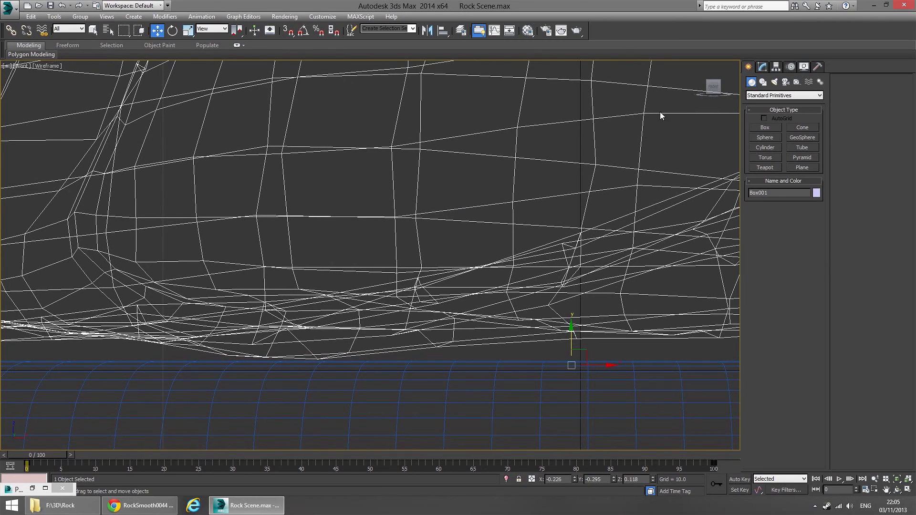
Step: Set the viewport iterations of the rock's TurboSmooth modifier to 3
click(762, 67)
click(777, 149)
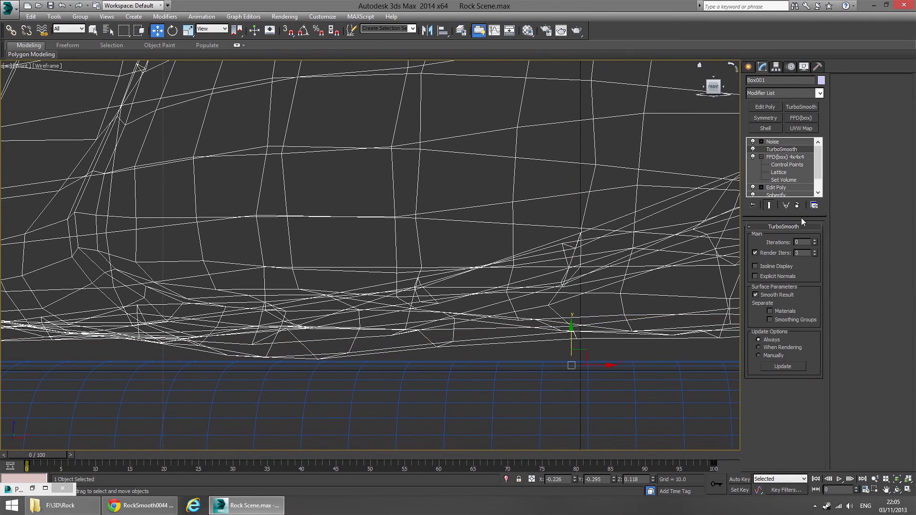
click(816, 240)
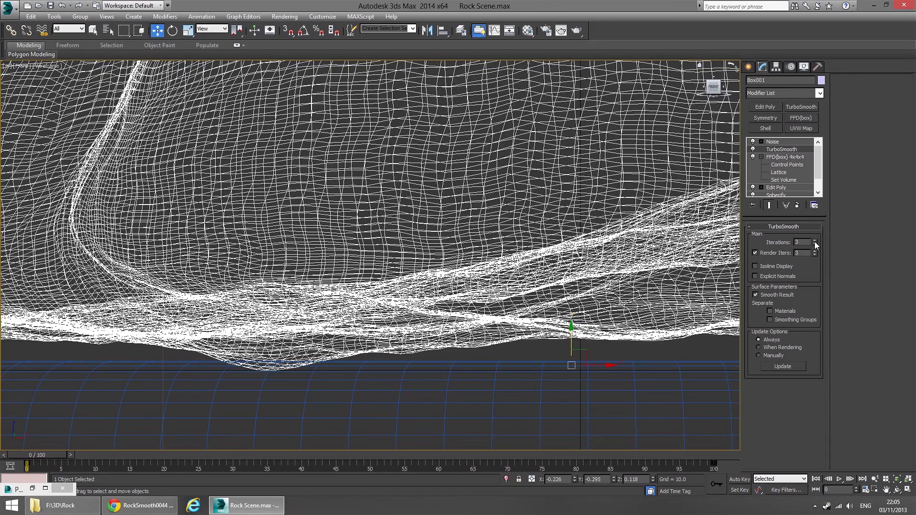
middle_drag(401, 263, 417, 230)
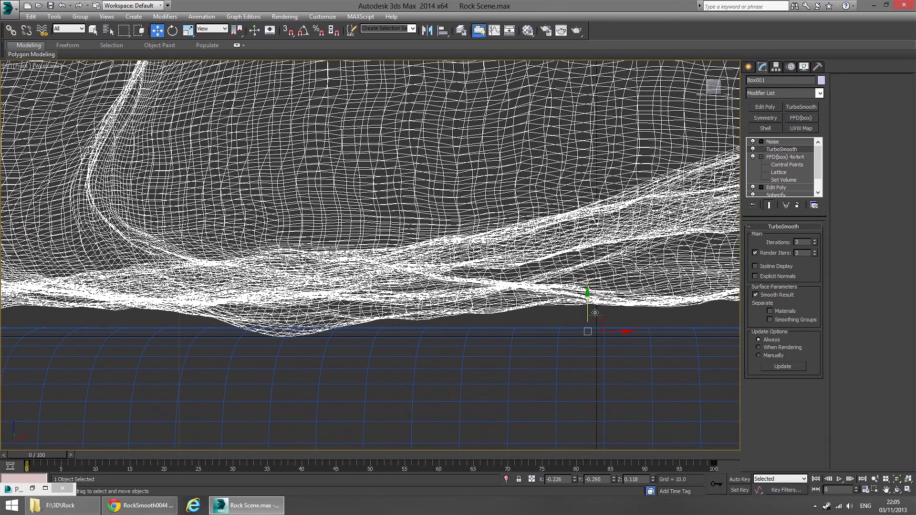
Step: Rotate the rock about 2.4 degrees in the front view to level its underside with the platform
key(e)
drag(617, 314, 620, 313)
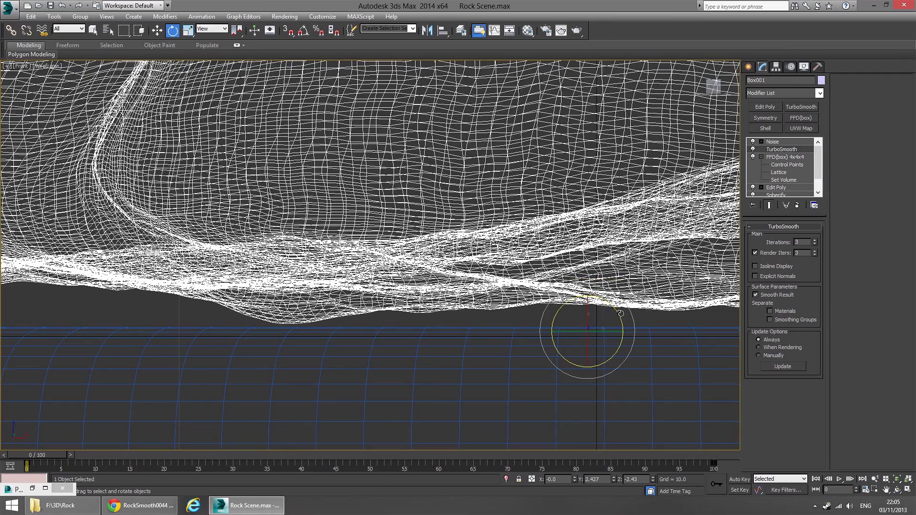
scroll(620, 313, down, 5)
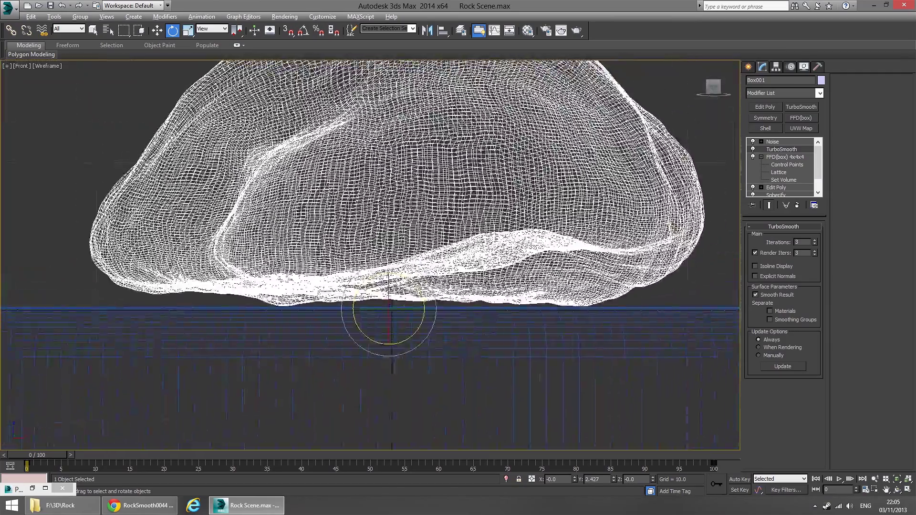
Step: Frame the rock and platform from above in the maximized perspective view, deselect the rock, and hide the grid
key(alt+w)
key(alt+w)
alt+middle_drag(535, 326, 500, 247)
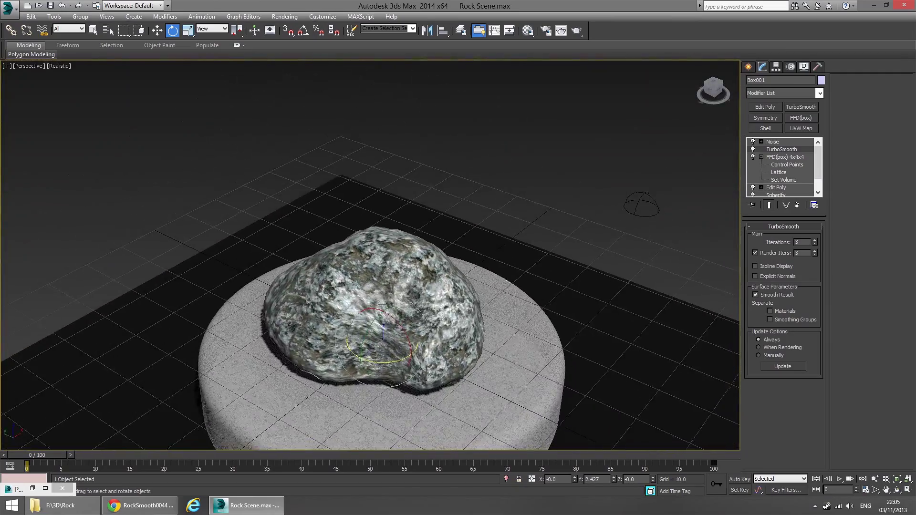
scroll(450, 277, up, 3)
middle_drag(450, 276, 441, 265)
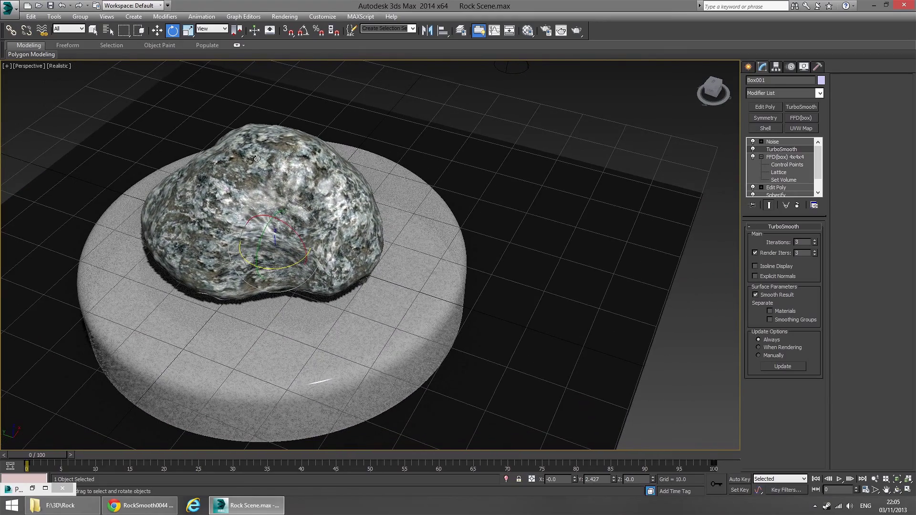
alt+middle_drag(256, 158, 433, 268)
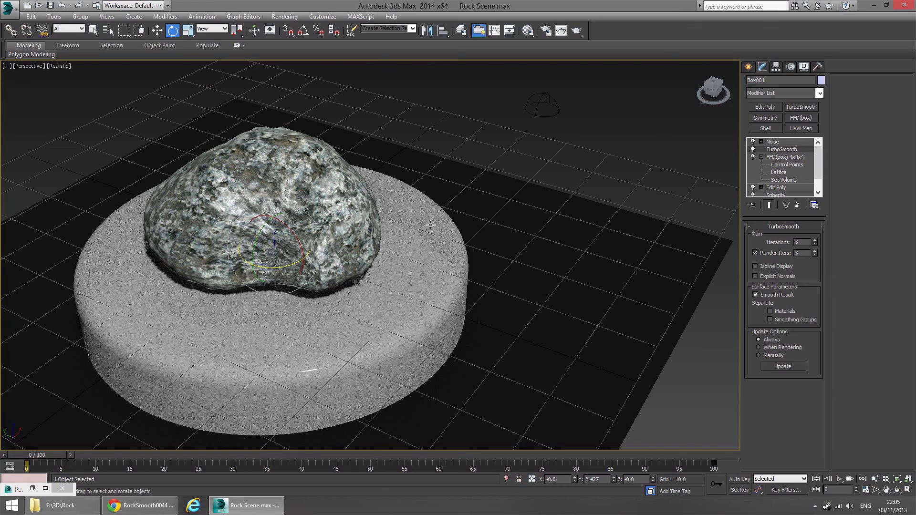
click(509, 150)
key(g)
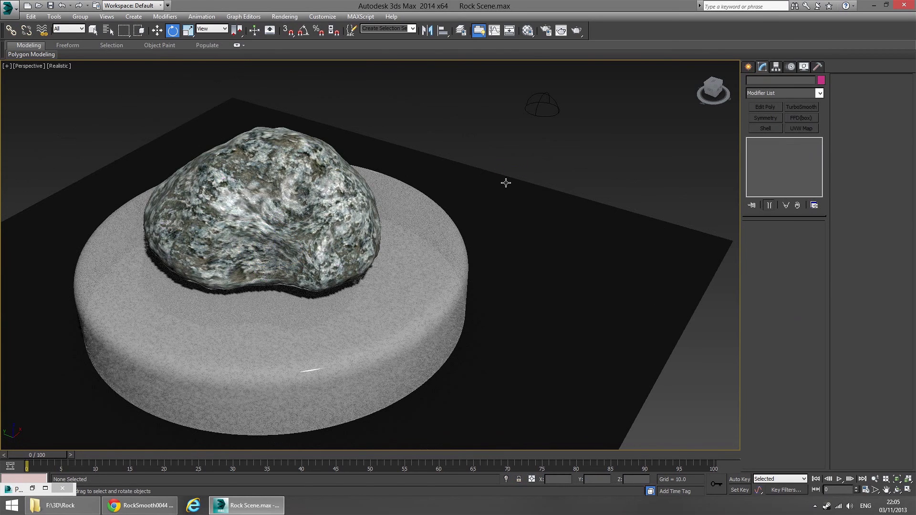
Step: Review the NVIDIA iray renderer settings and hardware resources, and start rendering the perspective view
key(F10)
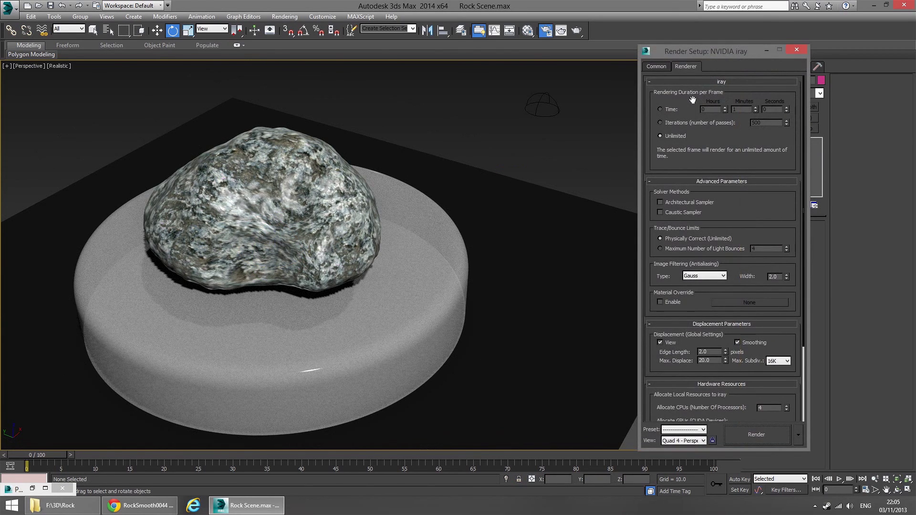
drag(769, 216, 772, 115)
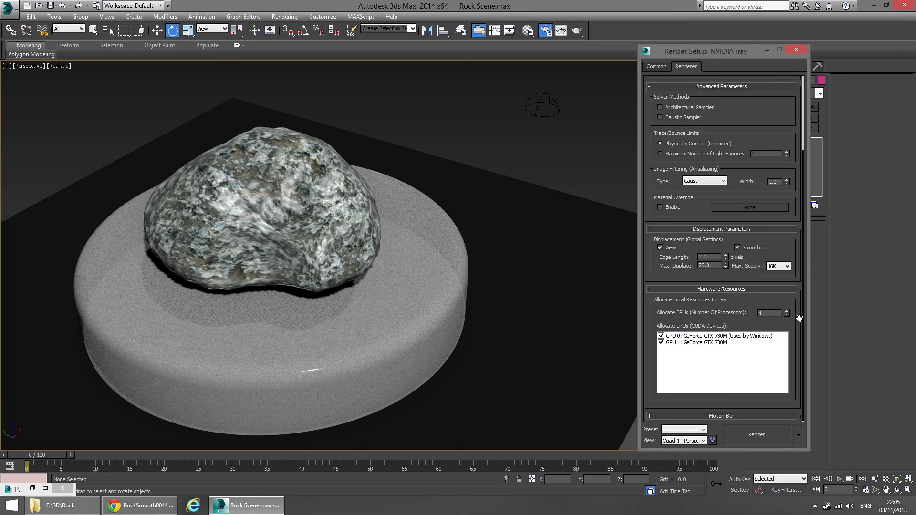
click(751, 433)
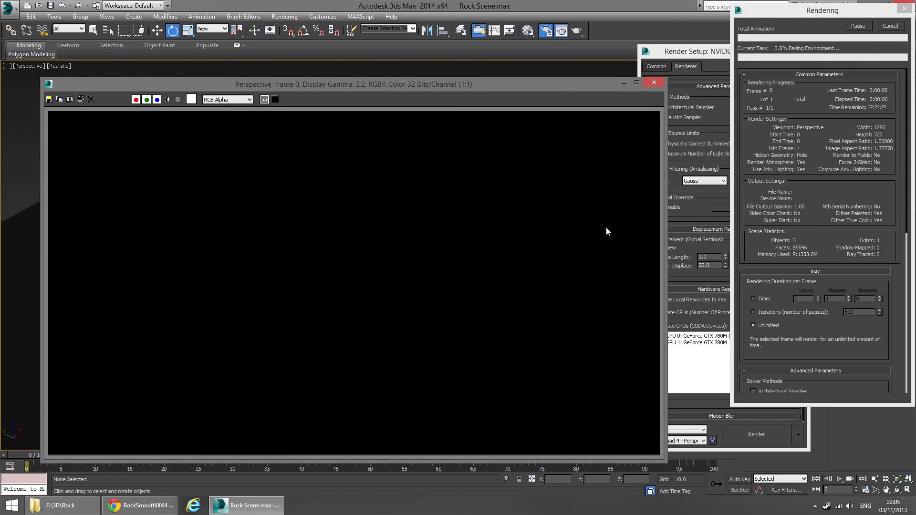